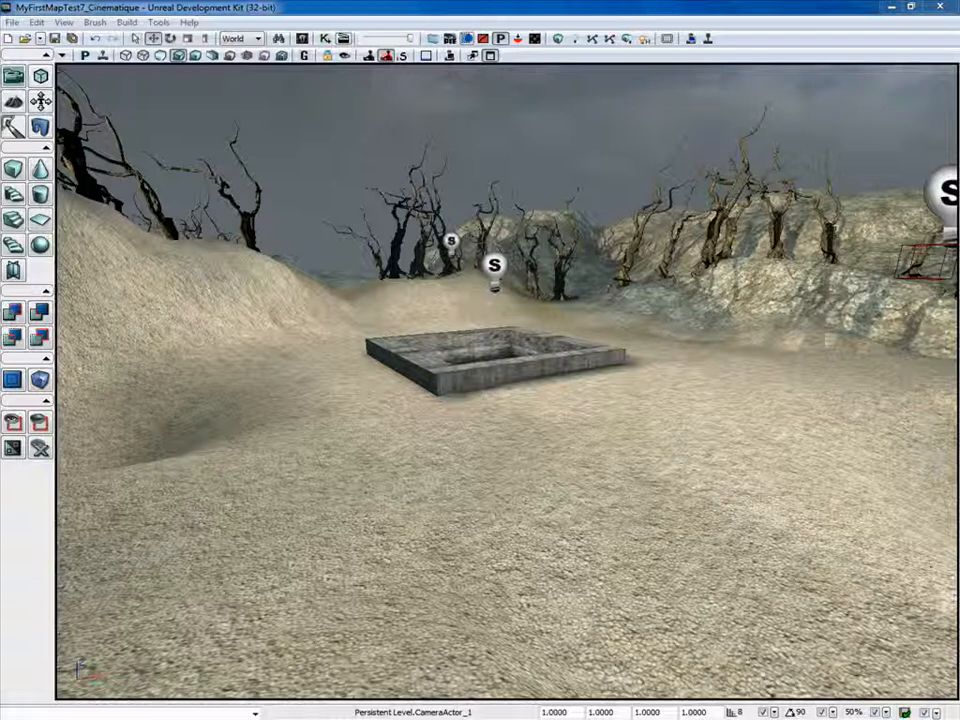
Step: Filter the Content Browser to Skeletal Meshes and place the SK_Crowd_Robot mesh on the sandy ground in the level
click(302, 38)
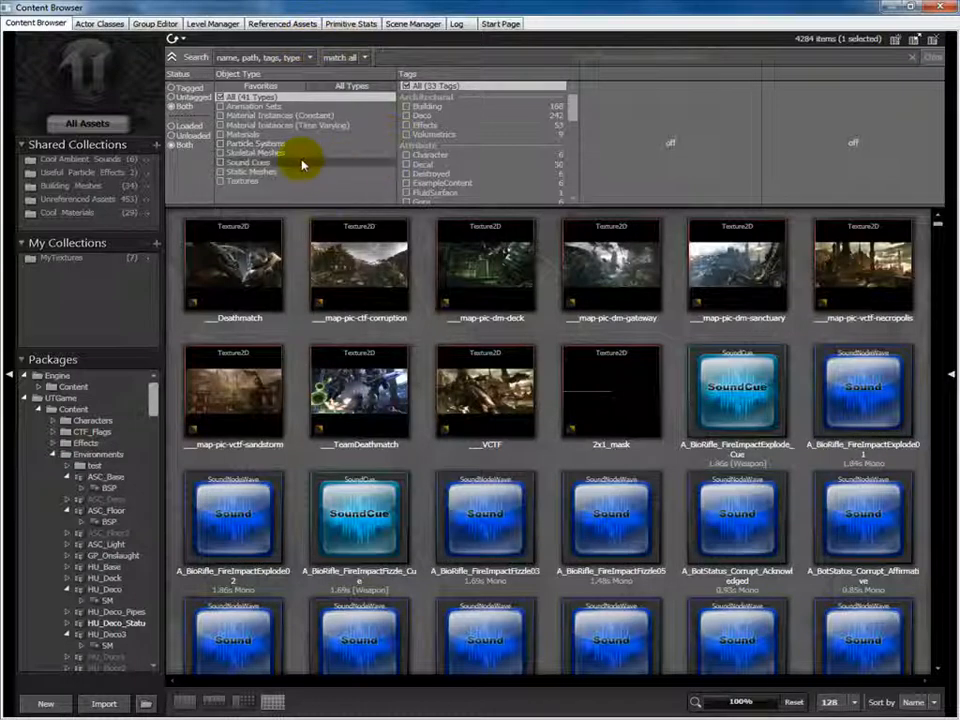
click(221, 153)
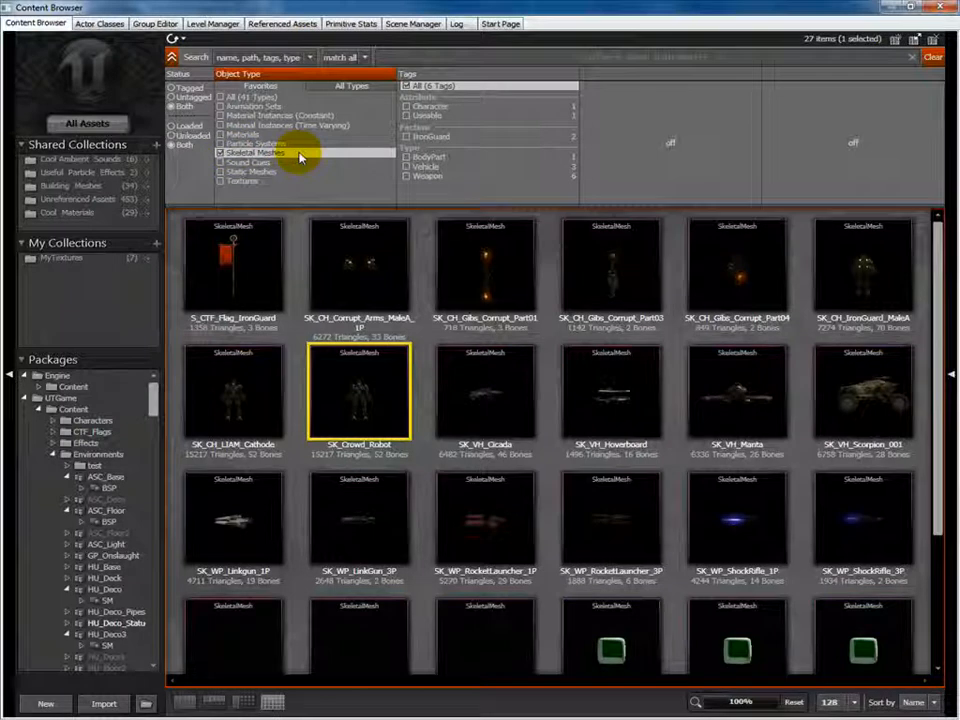
mouse_move(355, 382)
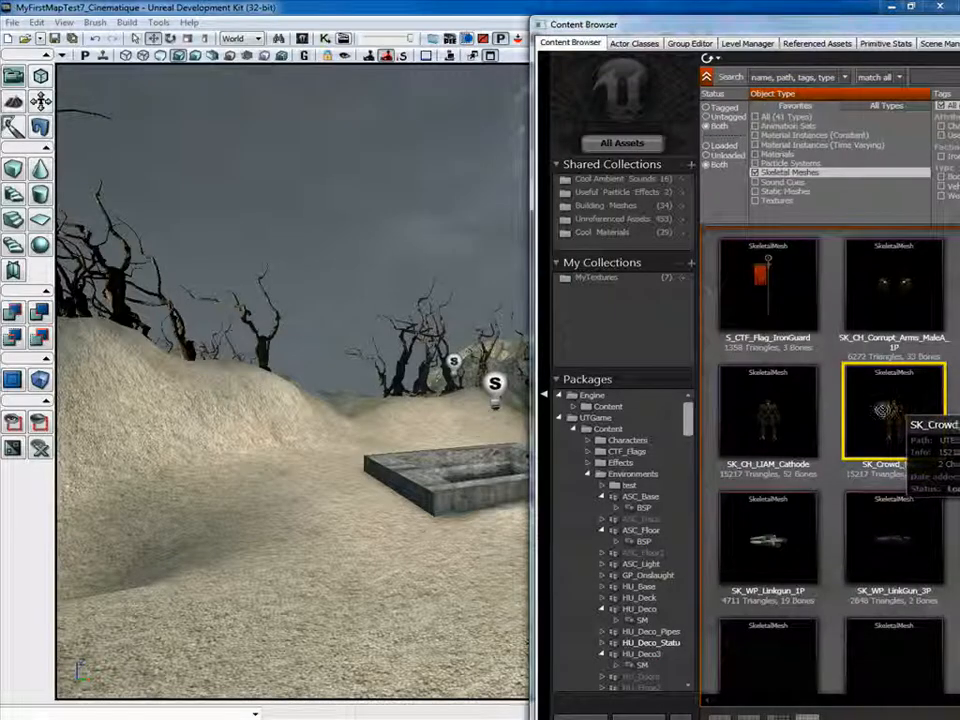
drag(893, 410, 355, 587)
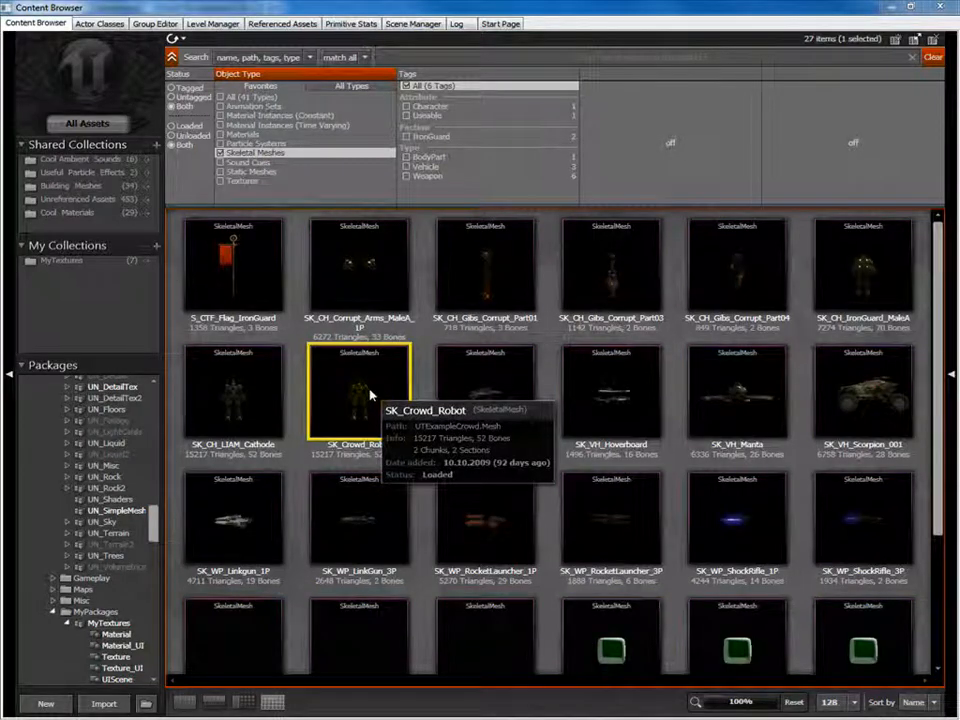
Step: Open SK_Crowd_Robot in the AnimSet Editor and examine the robot model from different angles and distances
double_click(369, 396)
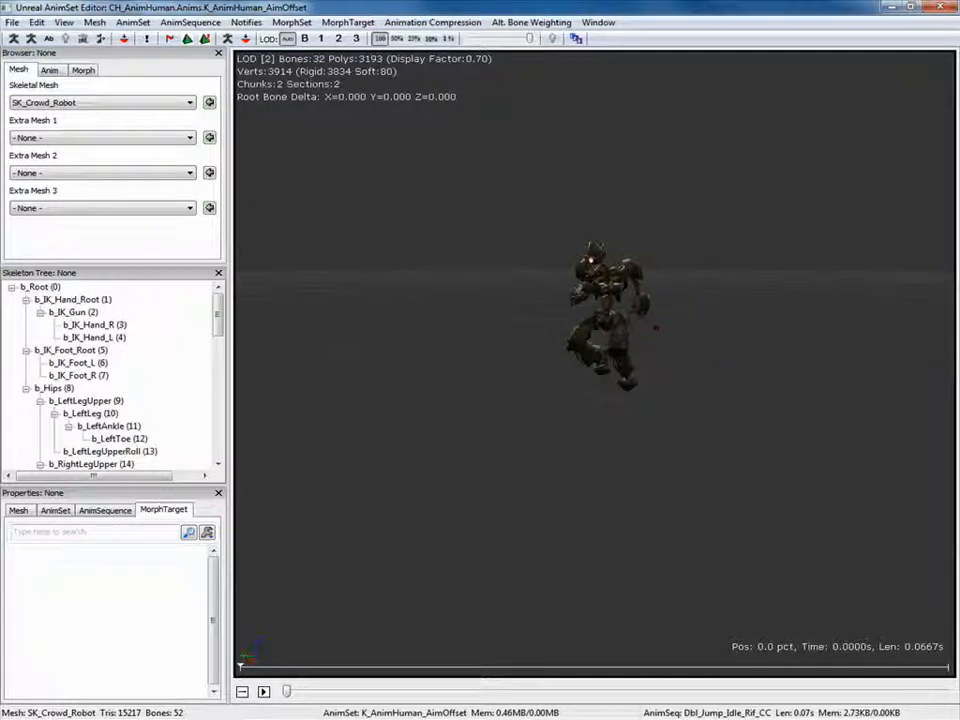
drag(656, 327, 540, 380)
mouse_move(657, 335)
right_down()
mouse_move(657, 425)
mouse_move(657, 355)
right_up()
mouse_move(657, 340)
middle_down()
mouse_move(675, 490)
mouse_move(681, 340)
mouse_move(657, 332)
middle_up()
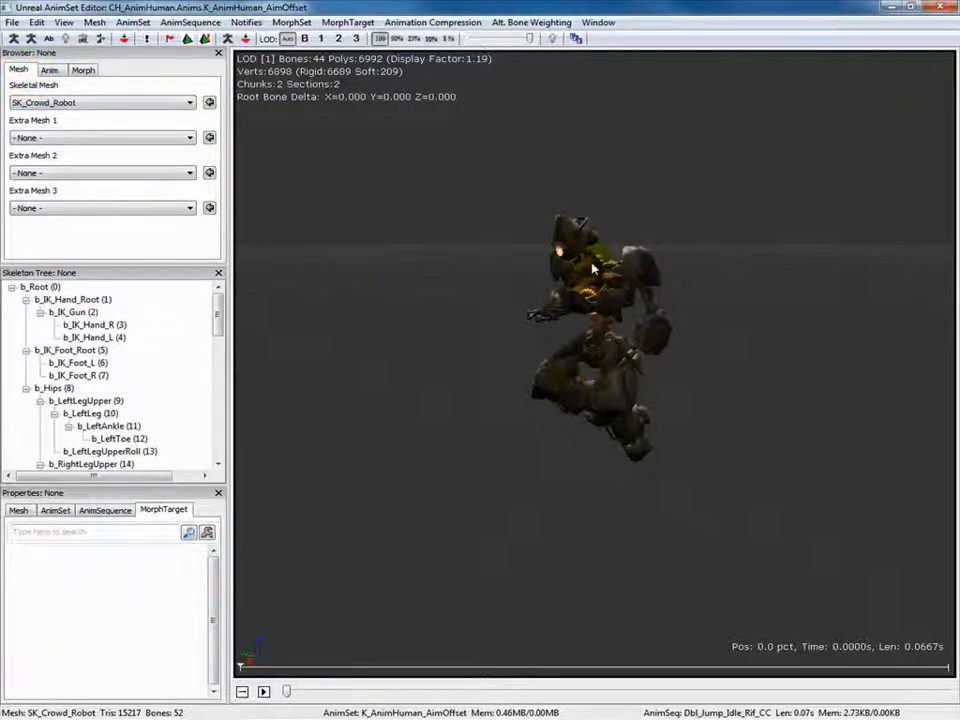
right_drag(594, 265, 476, 210)
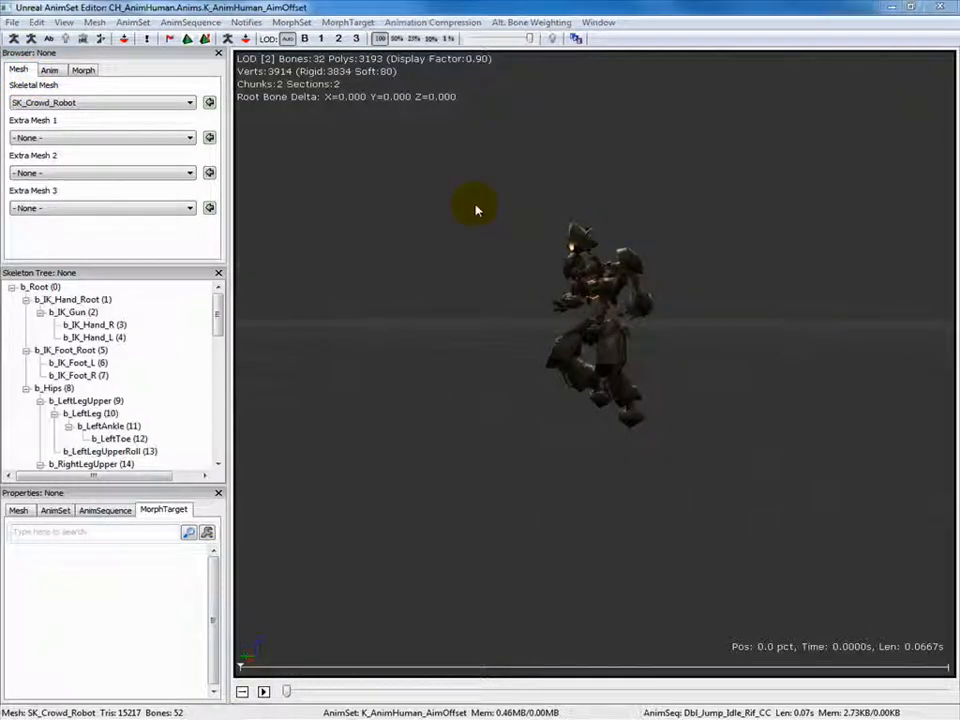
Step: Load the K_AnimHuman_BaseMale animation set for the robot in the AnimSet Editor
click(47, 70)
click(27, 105)
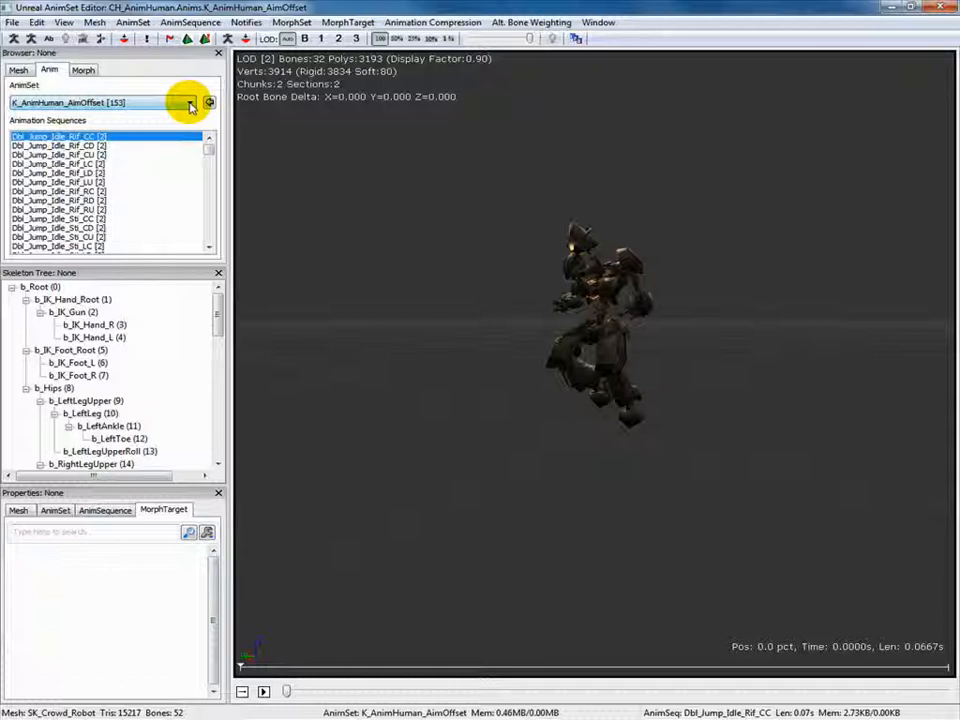
click(191, 104)
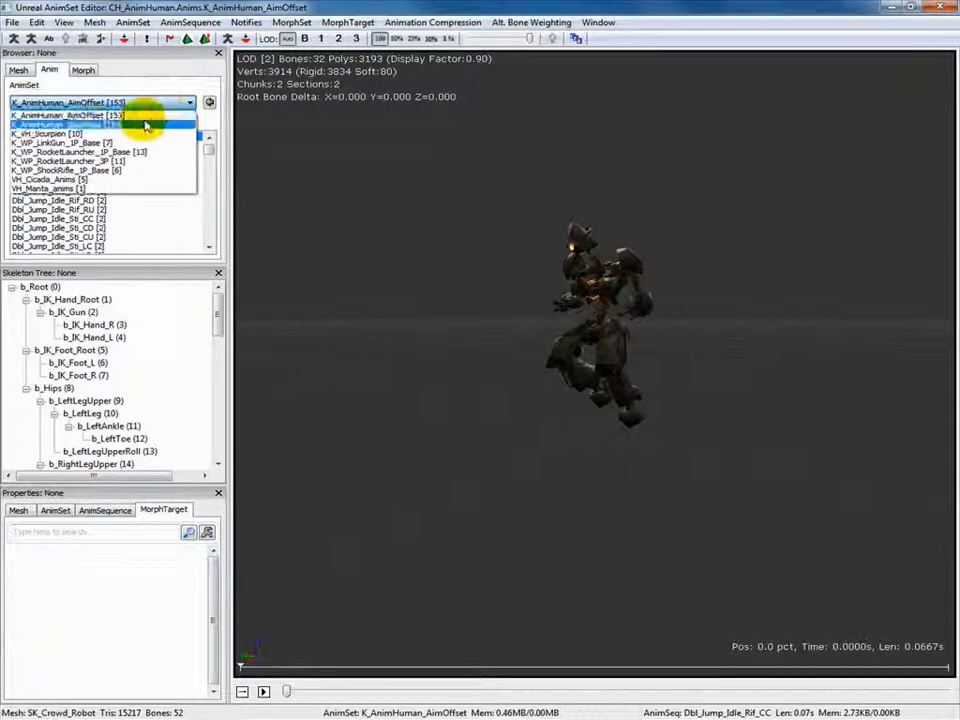
click(145, 124)
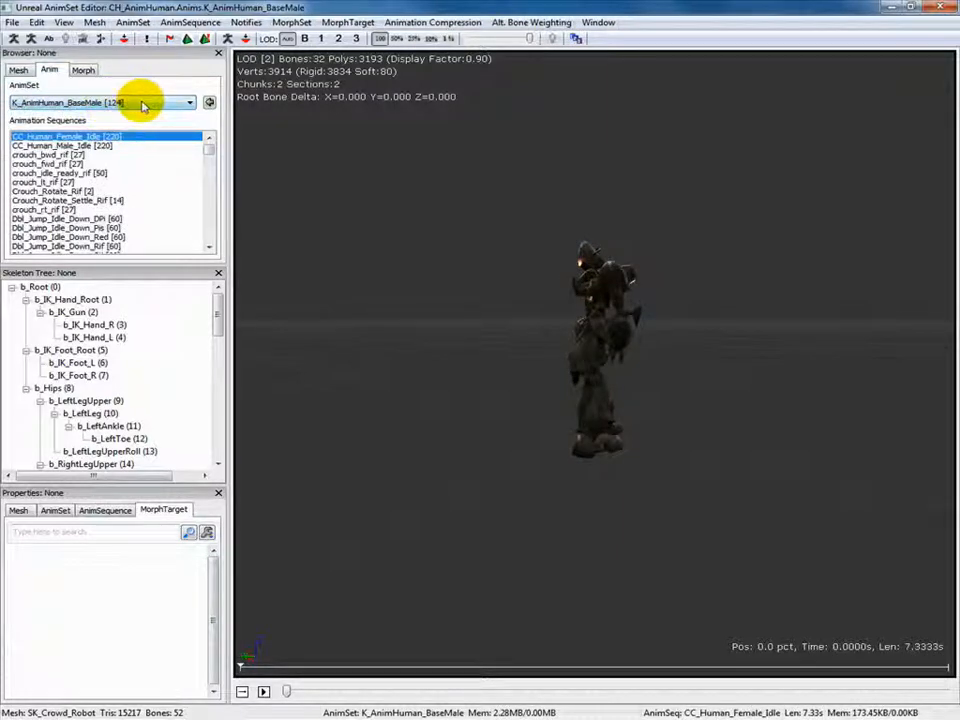
Step: Preview the Taunt_FB_Victory animation sequence on the robot, playing it once and in a loop
drag(207, 147, 210, 240)
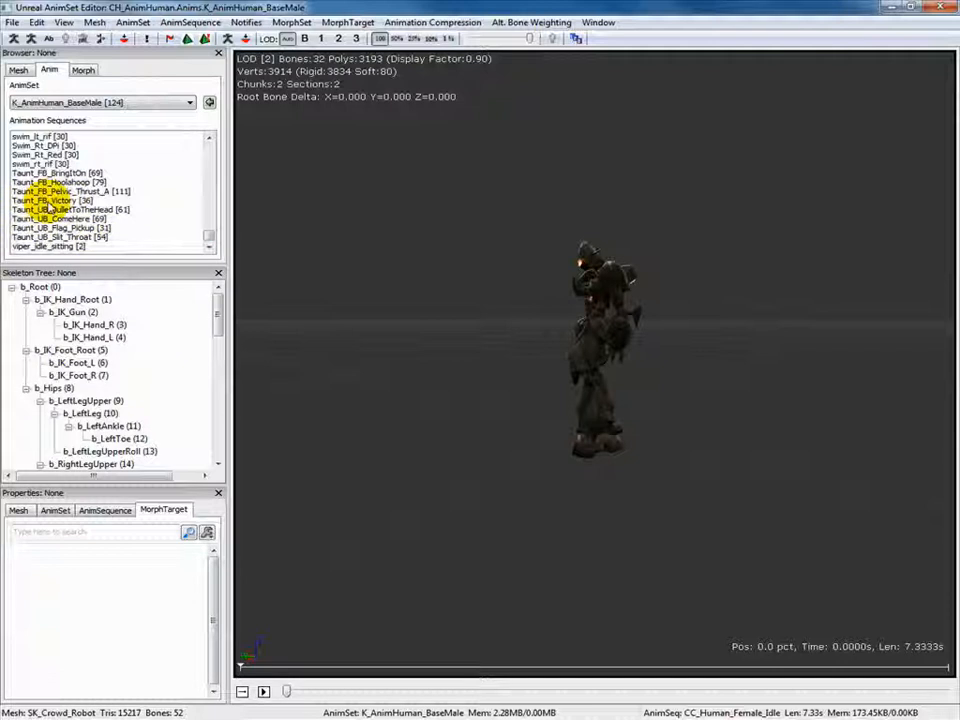
click(47, 201)
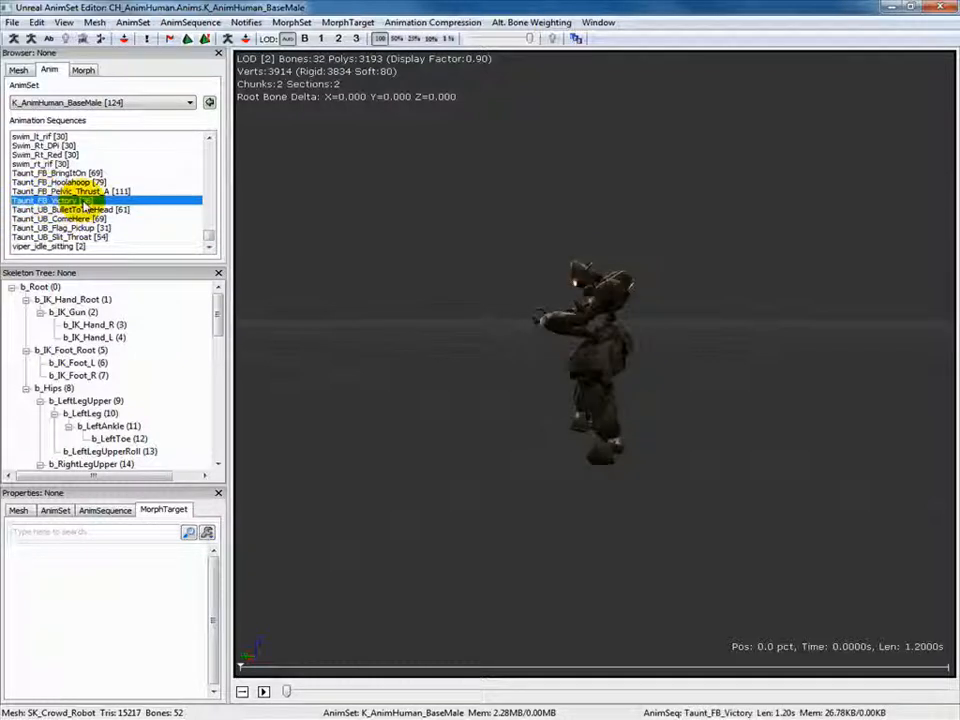
click(264, 691)
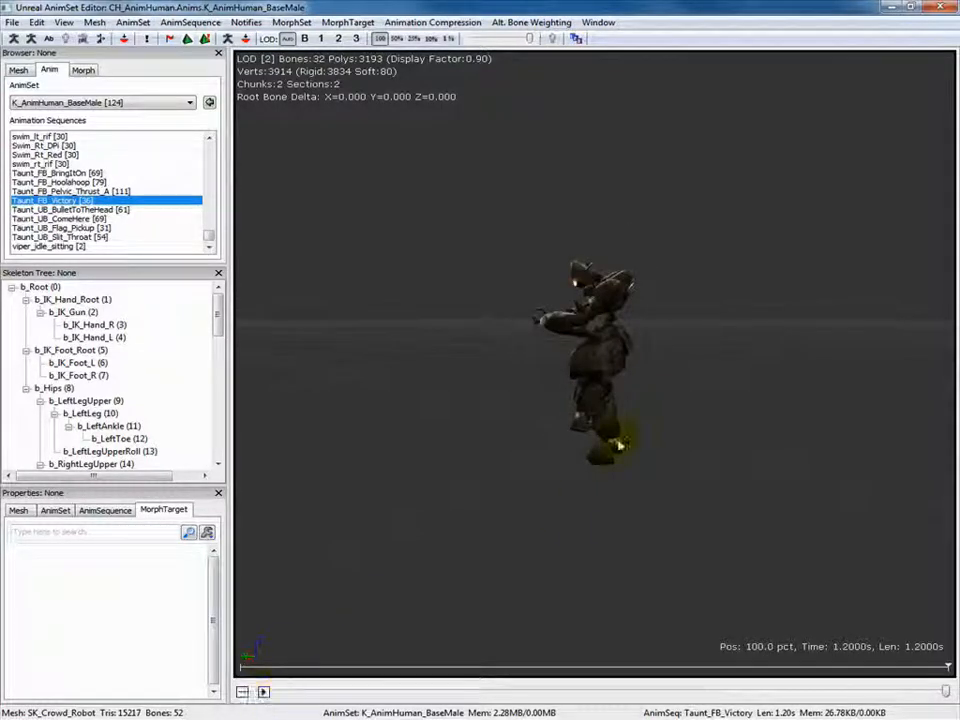
click(242, 691)
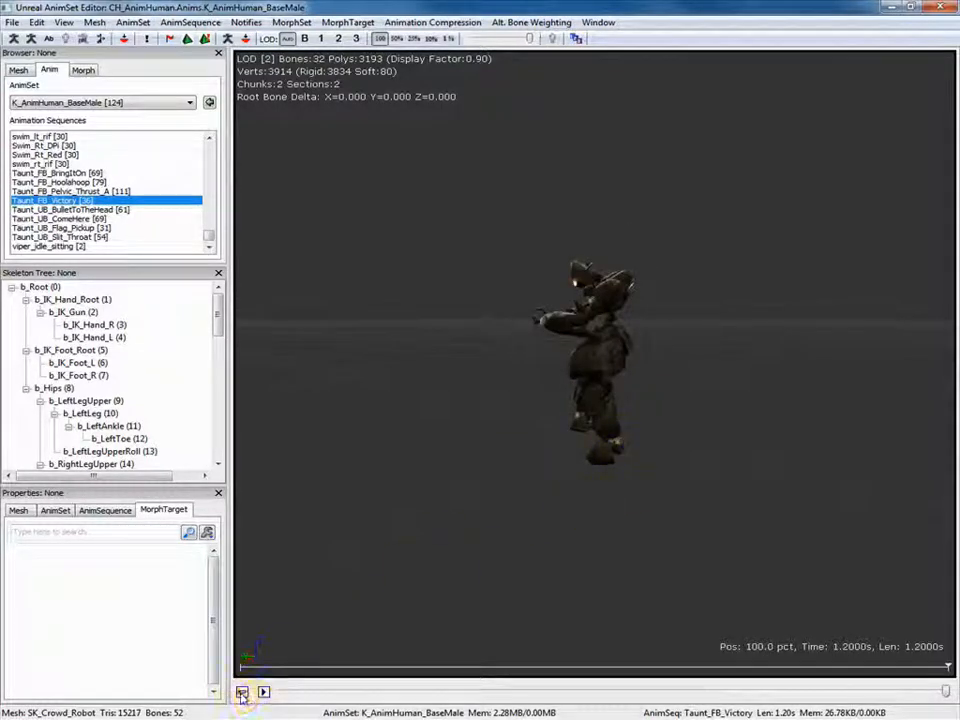
click(263, 691)
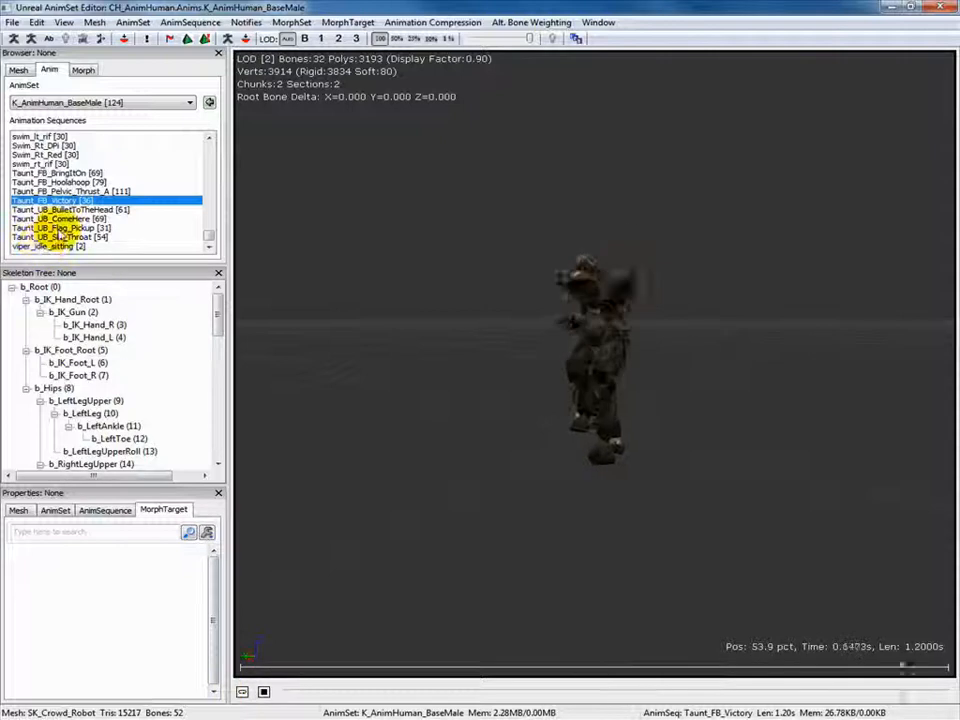
Step: Preview the Taunt_UB_Flag_Pickup, Taunt_FB_Hoolahoop, Taunt_FB_BringItOn and viper_idle_sitting sequences on the robot
click(56, 228)
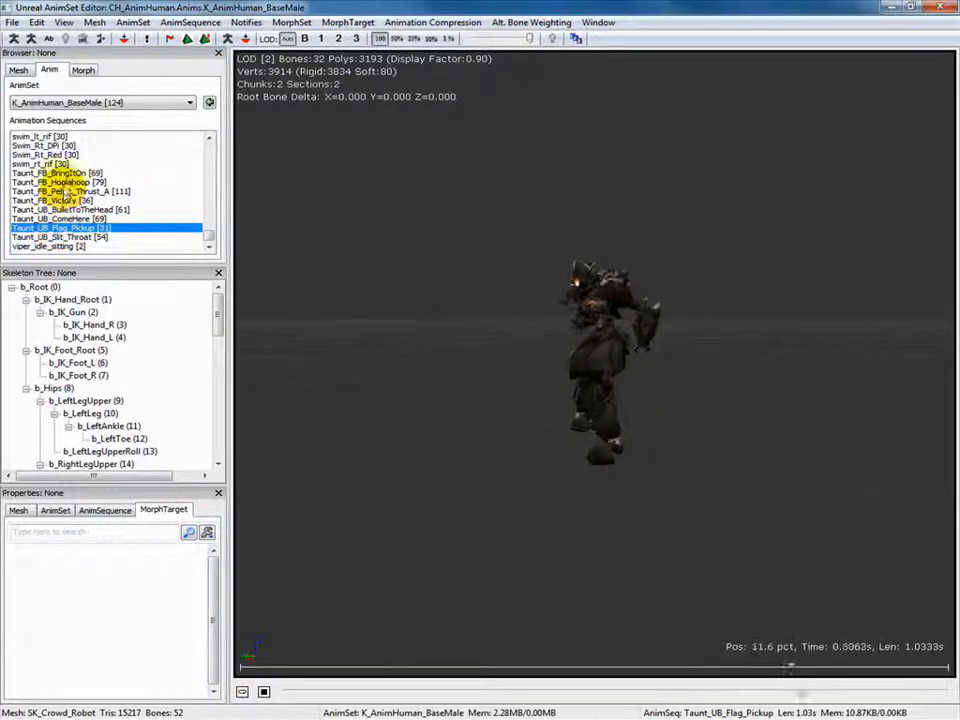
click(63, 183)
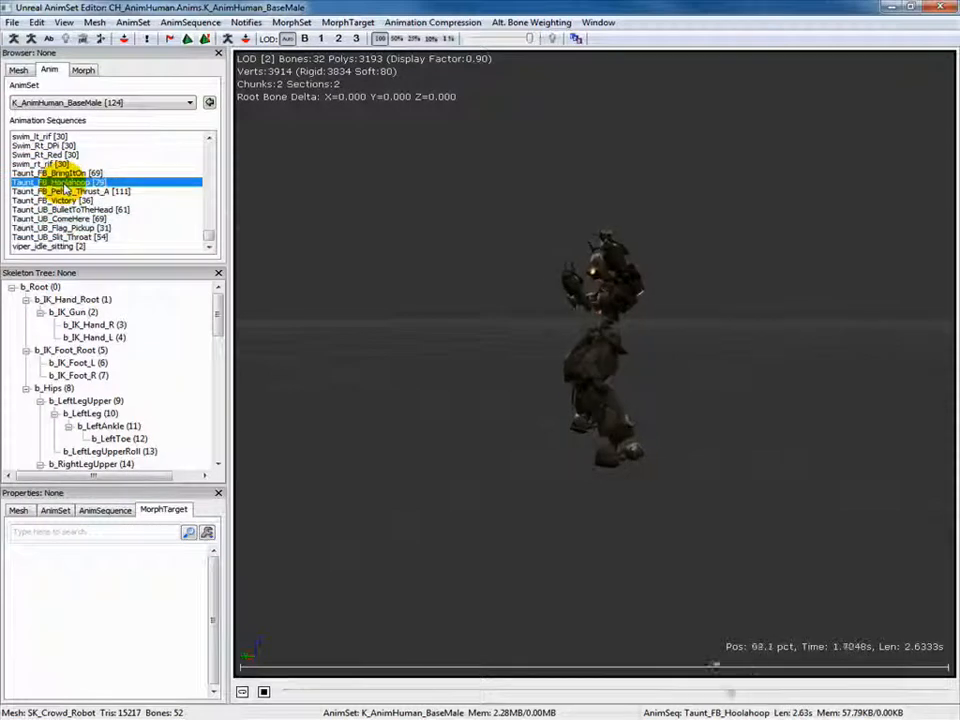
click(64, 173)
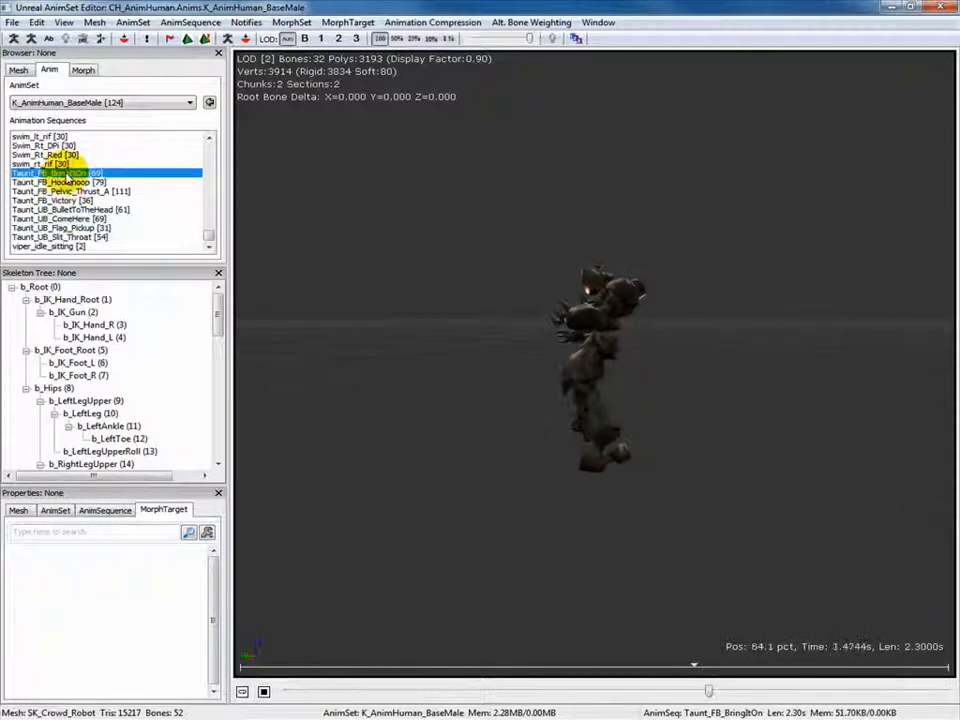
click(58, 247)
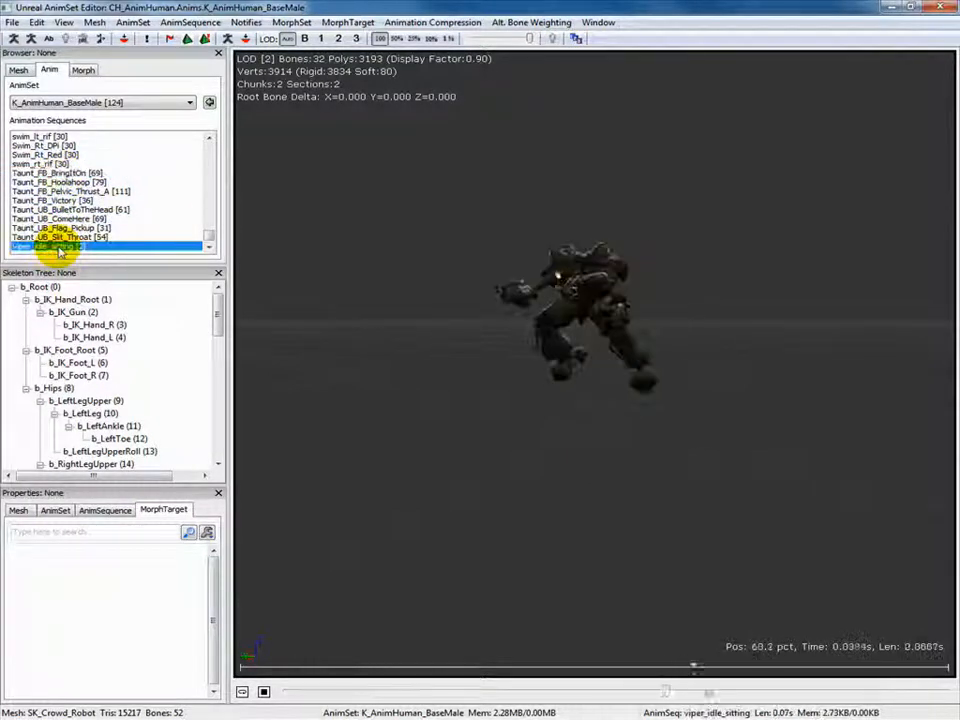
Step: Preview the Rotate_Settle_Rif and Run_Fwd_DPi sequences, and close the AnimSet Editor
scroll(205, 162, up, 6)
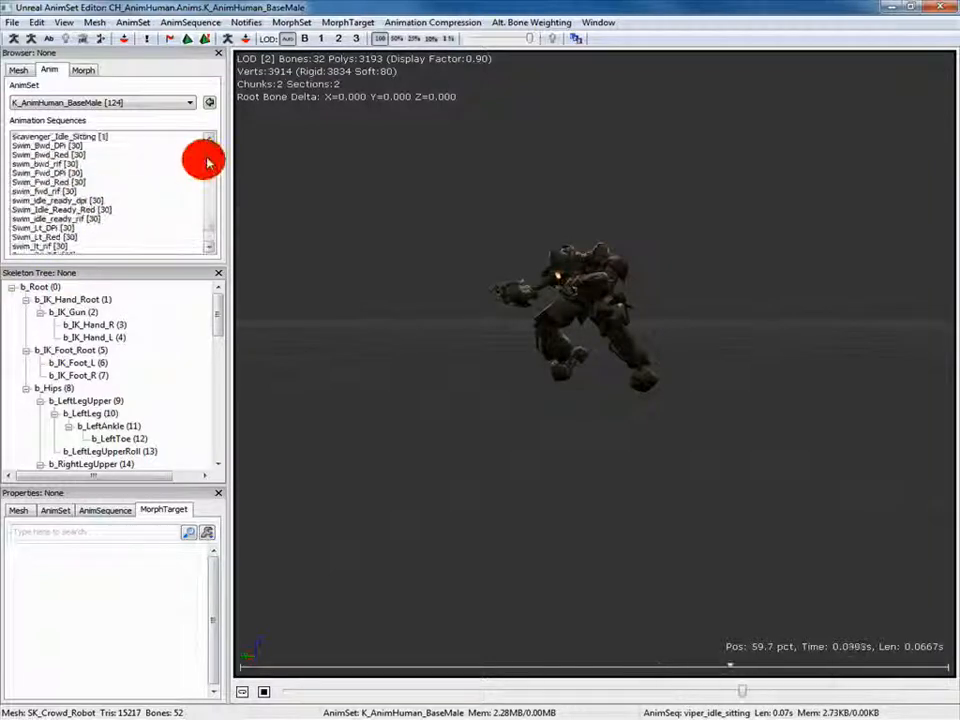
click(60, 164)
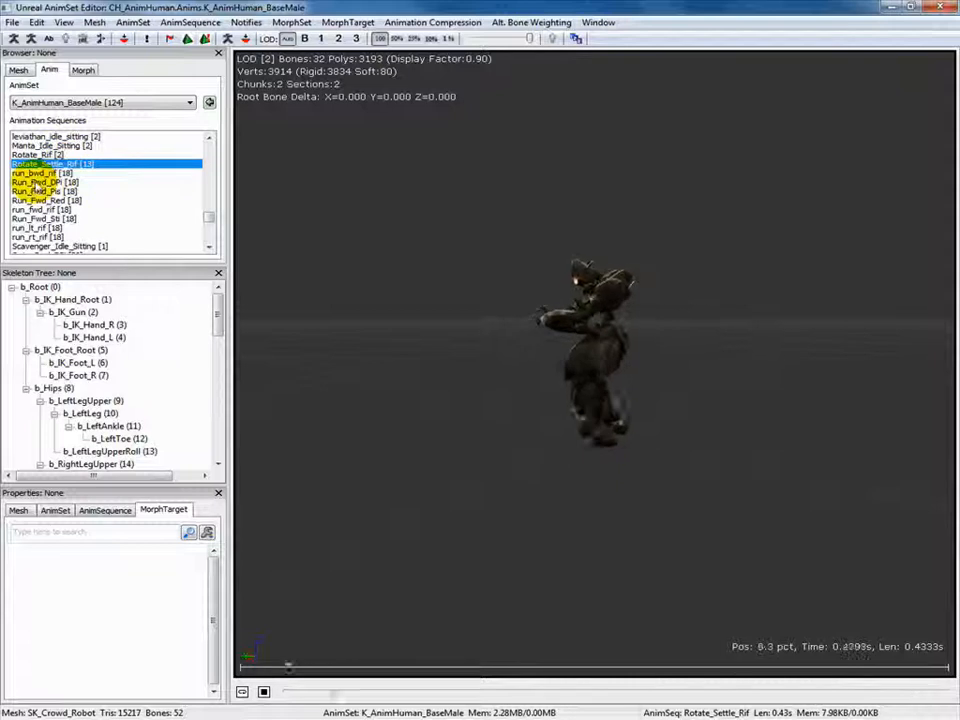
click(37, 182)
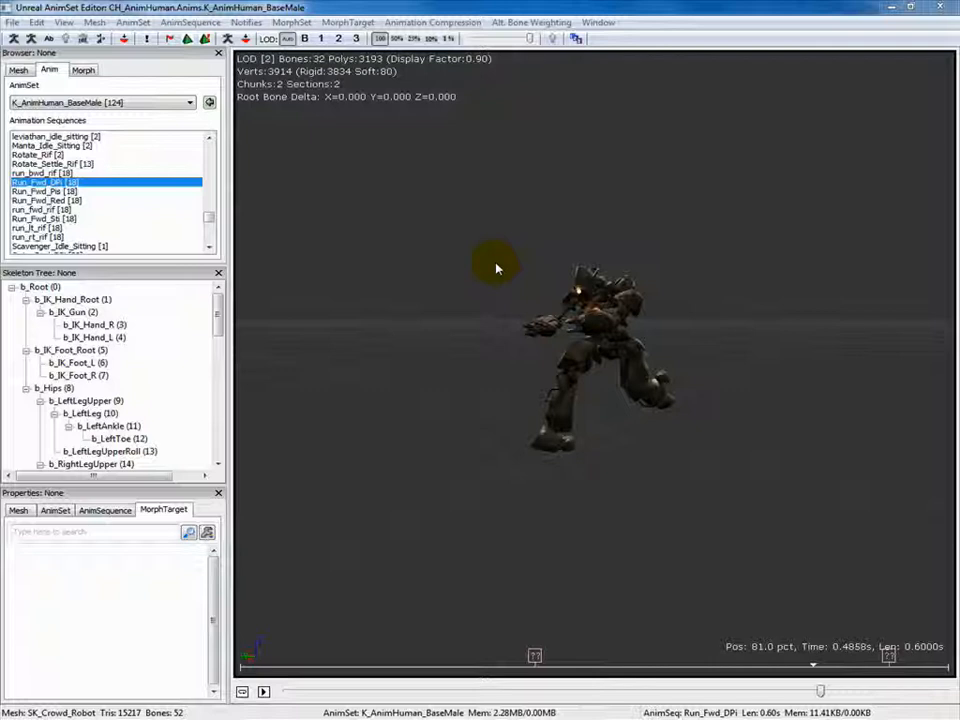
scroll(430, 236, down, 5)
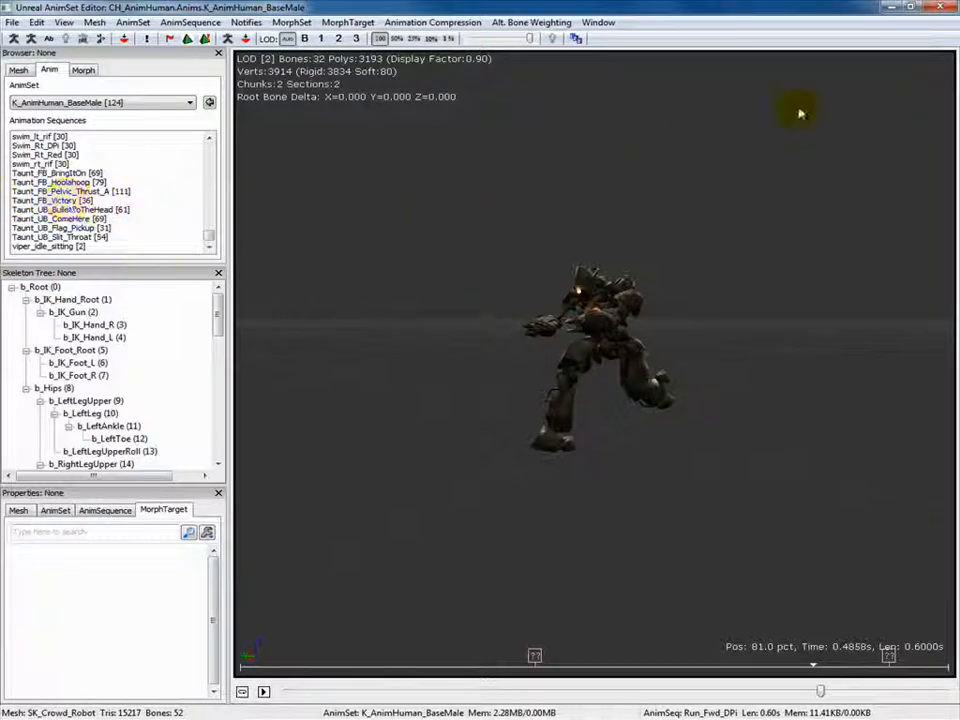
click(940, 8)
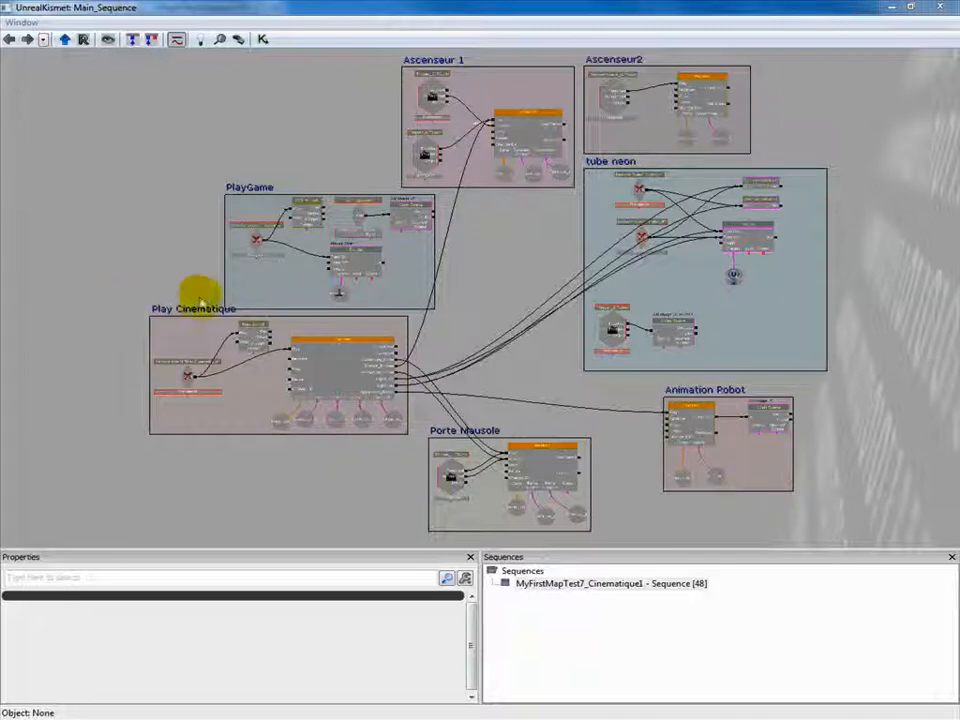
Step: Open the Play Cinematique Matinee from Kismet and examine the Apparition_Robot event on the Camera group's Event track
click(337, 369)
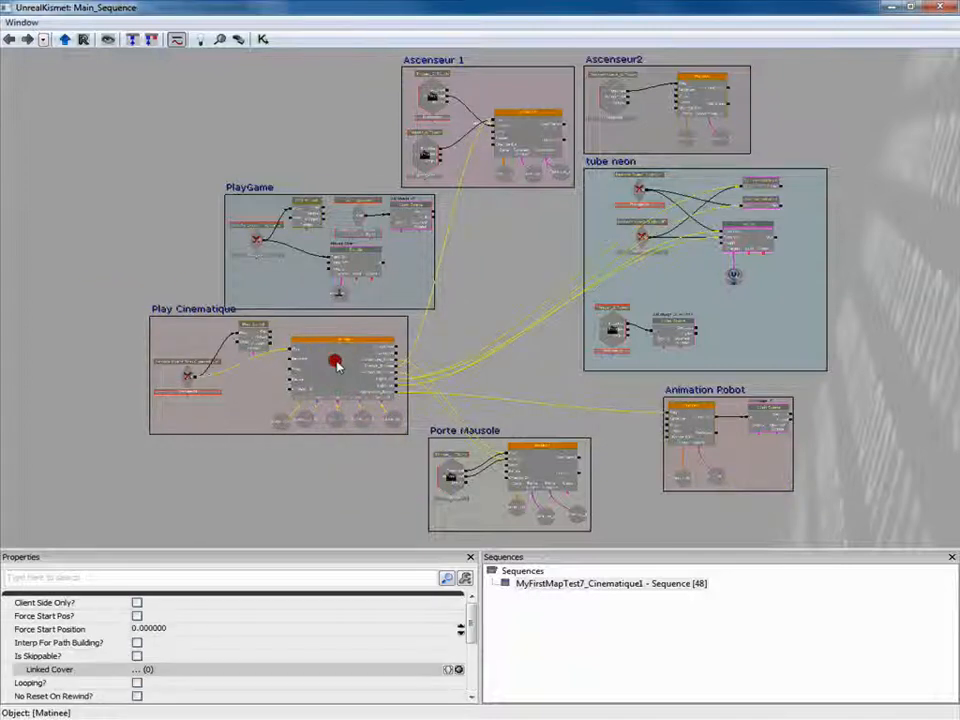
scroll(337, 370, up, 5)
drag(335, 377, 553, 270)
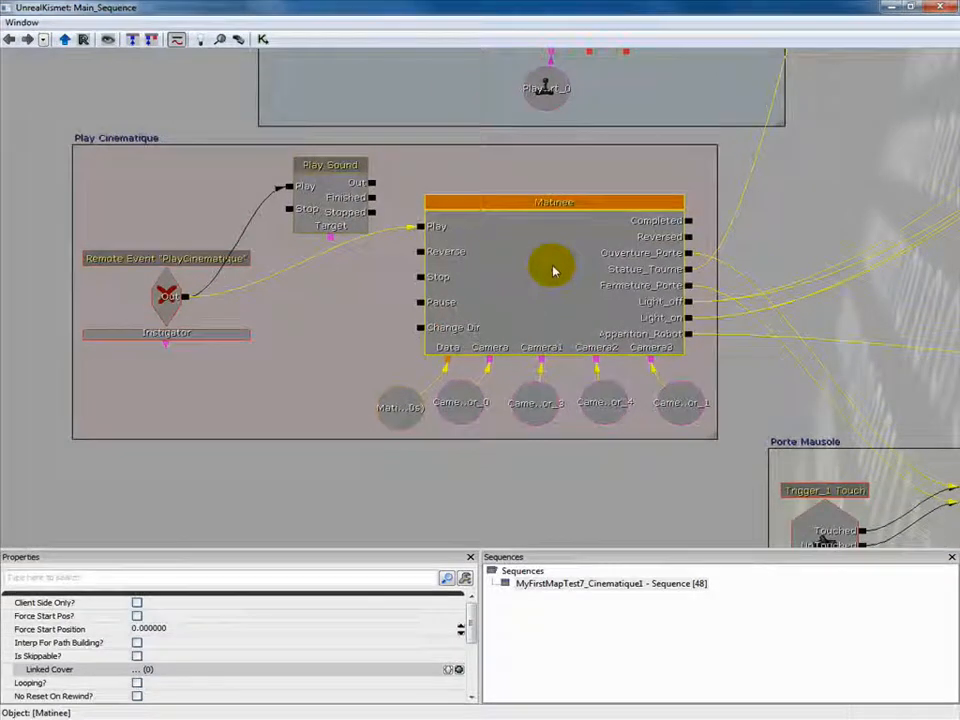
double_click(553, 270)
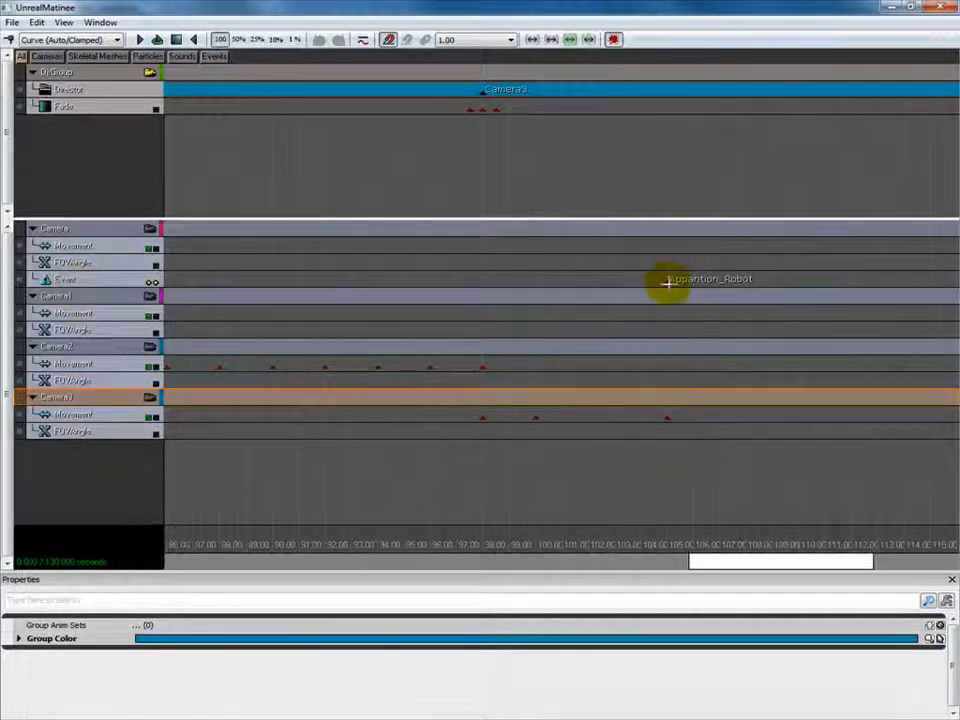
click(668, 283)
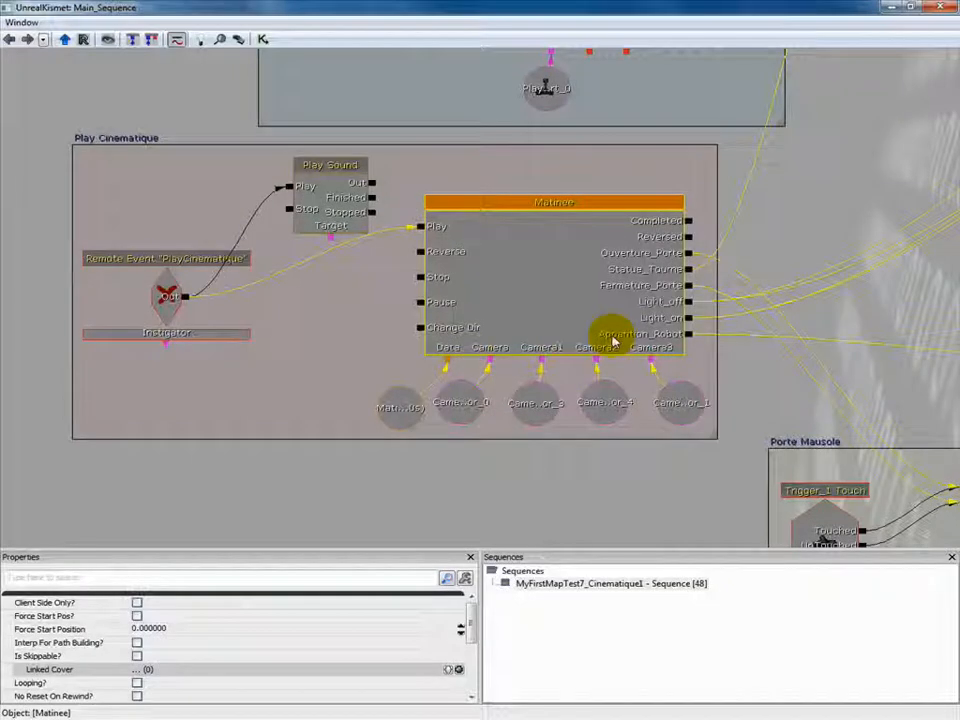
Step: Follow the Apparition_Robot output in Kismet and open the Matinee inside the Animation Robot group
click(866, 362)
drag(893, 370, 150, 289)
drag(829, 227, 602, 231)
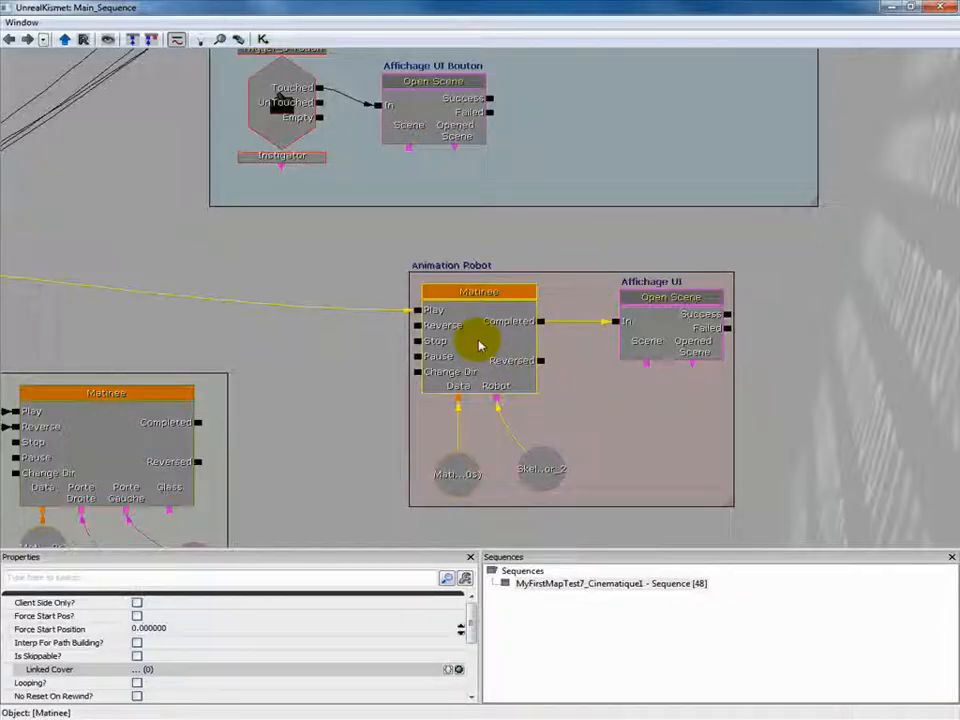
double_click(479, 345)
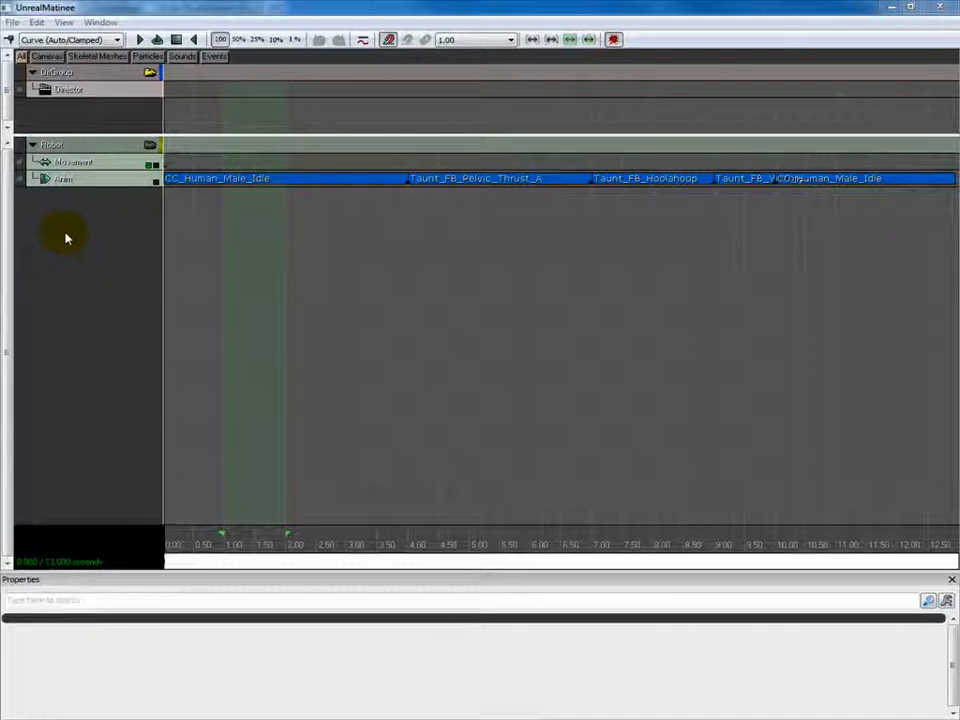
Step: Examine the Robot group's tracks and expand its Group Anim Sets property to view the assigned animation set
right_click(65, 226)
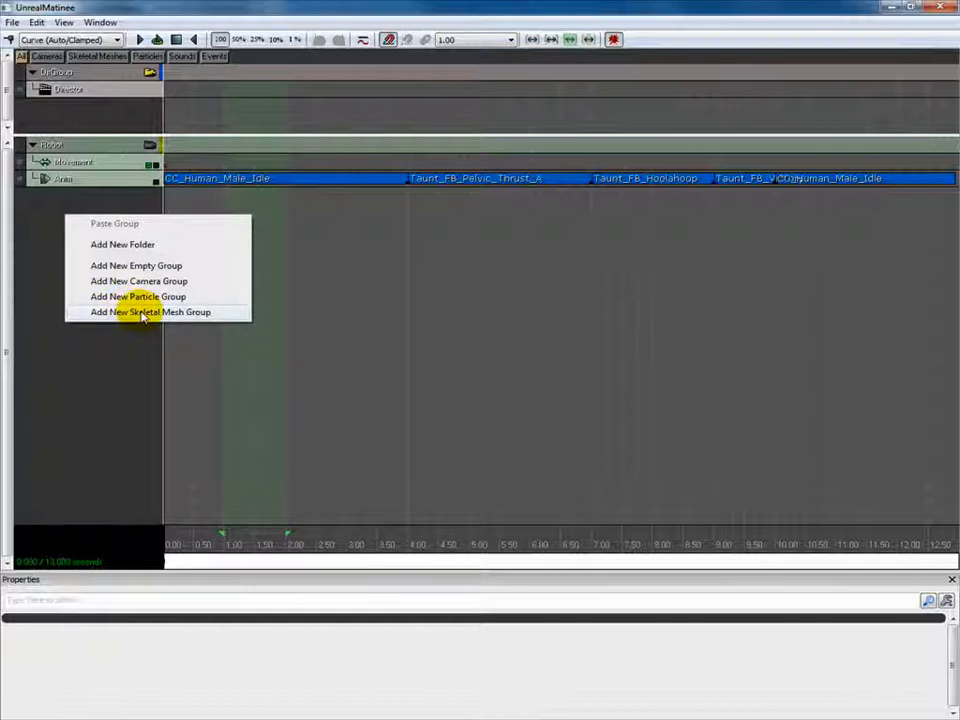
click(43, 236)
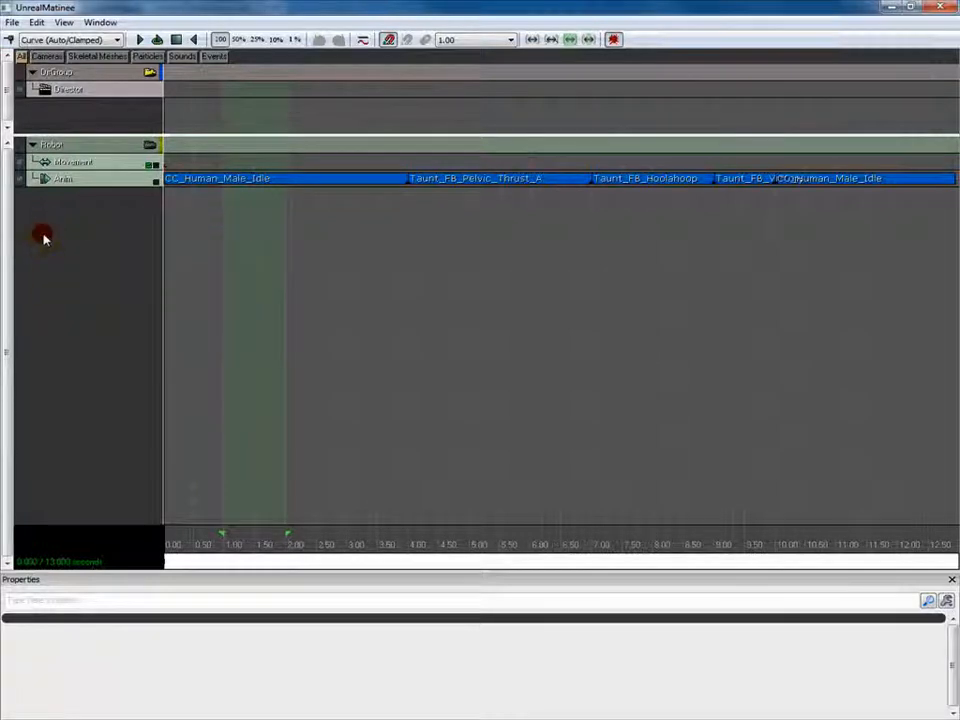
click(90, 183)
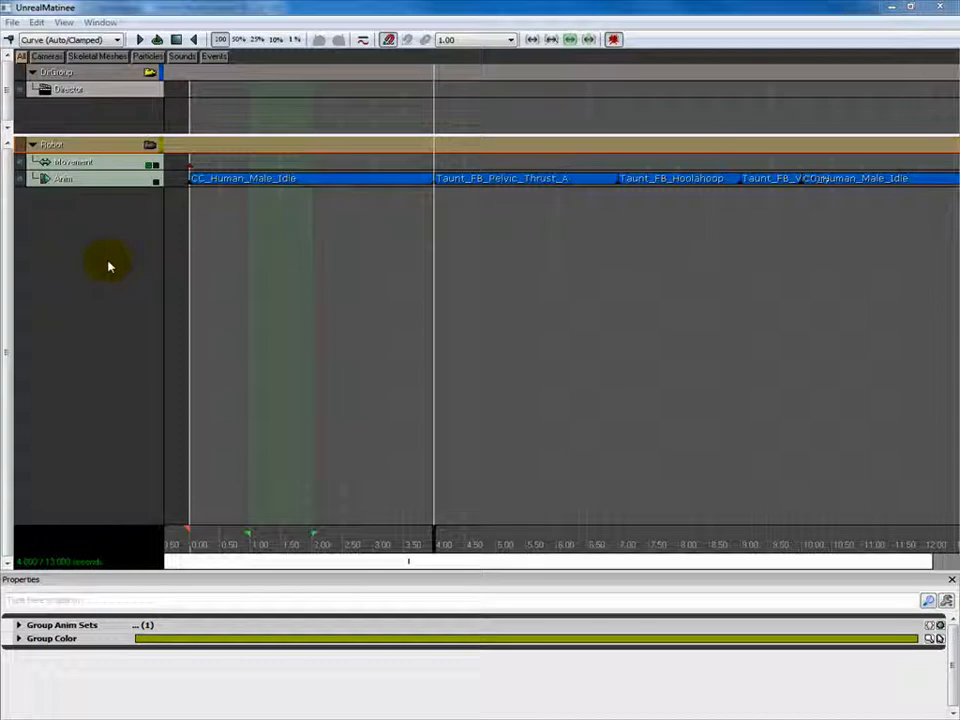
click(112, 148)
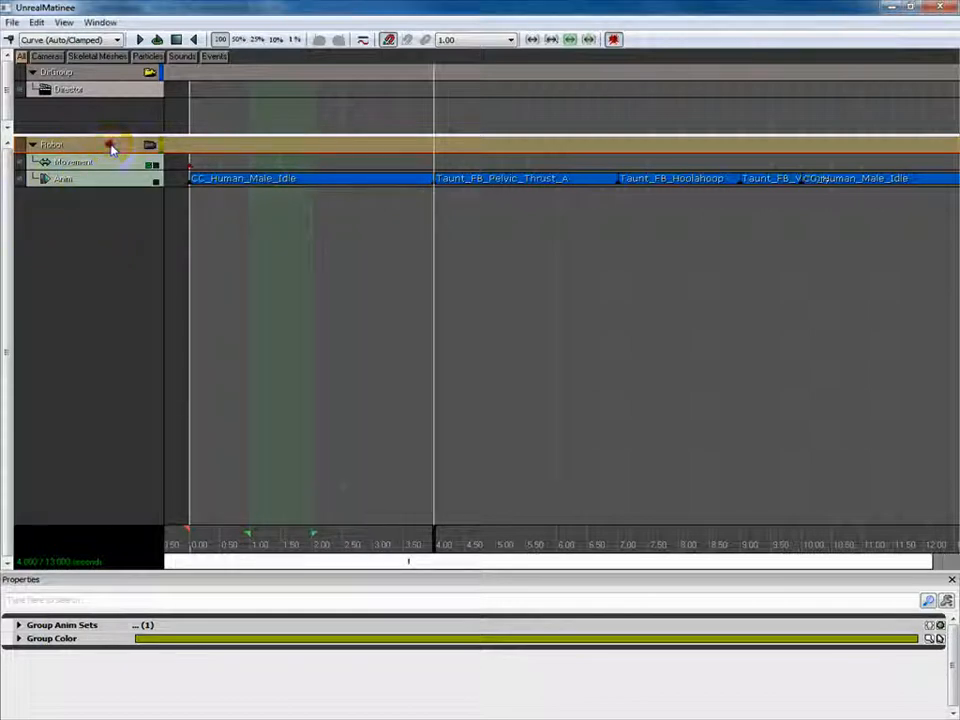
click(20, 628)
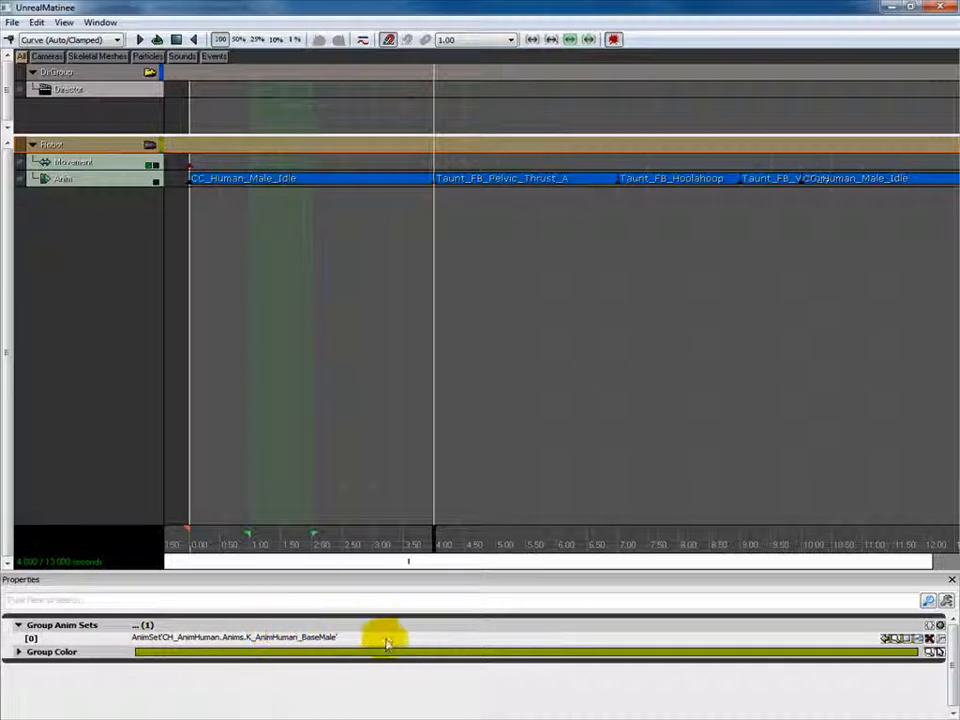
Step: Locate the Robot group's assigned K_AnimHuman_BaseMale animation set in the Content Browser
click(890, 639)
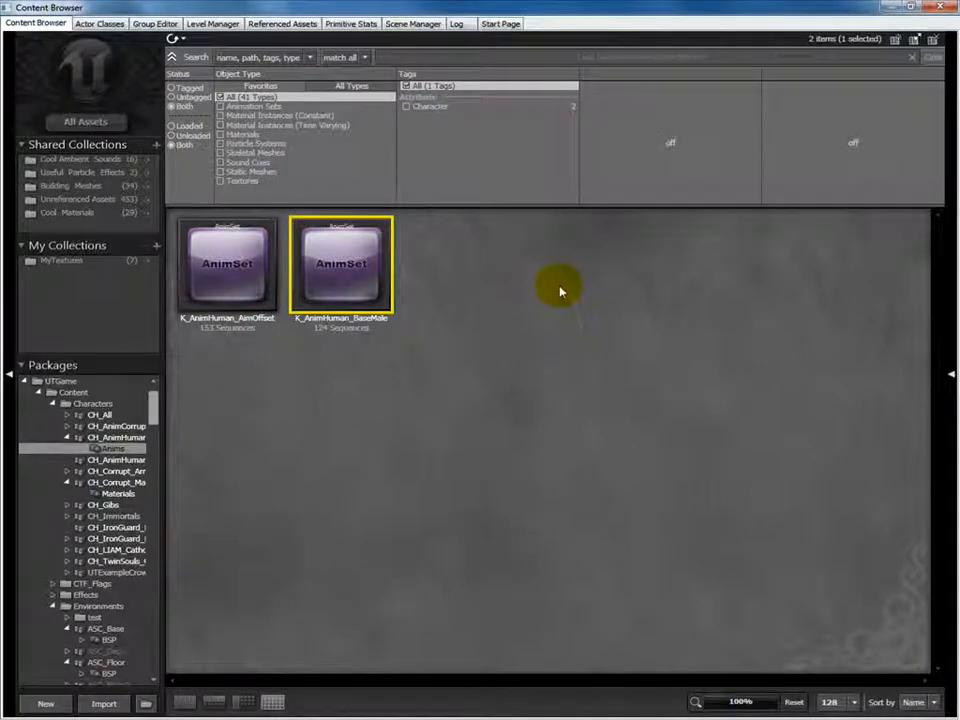
mouse_move(351, 268)
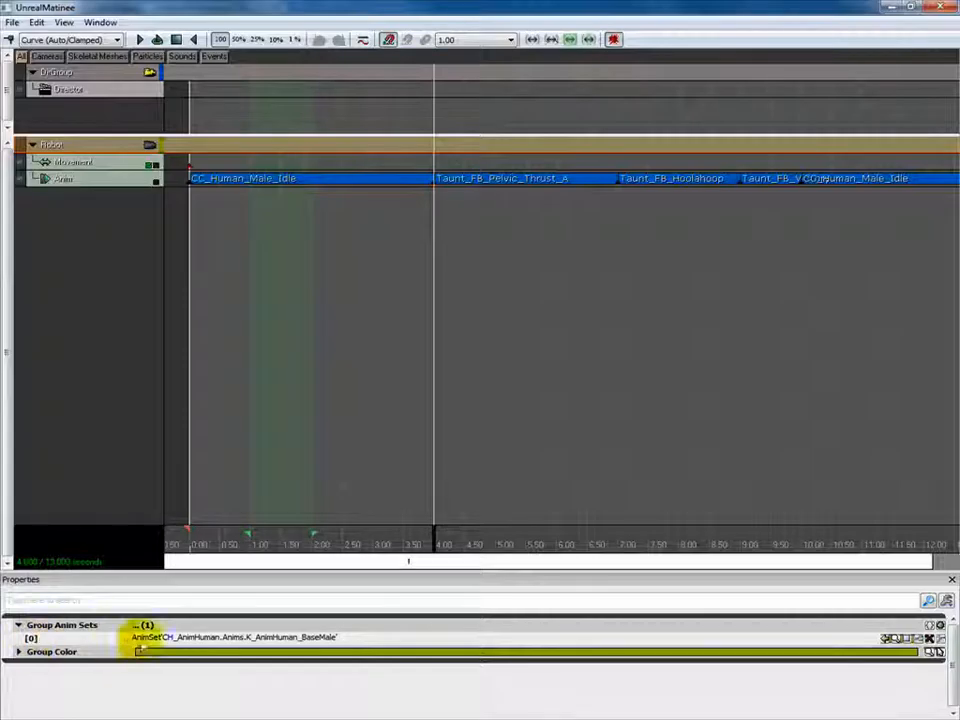
Step: Try adding a key at 12 seconds on the Robot group's Anim track with the hoverboardjumpltstart sequence
click(103, 184)
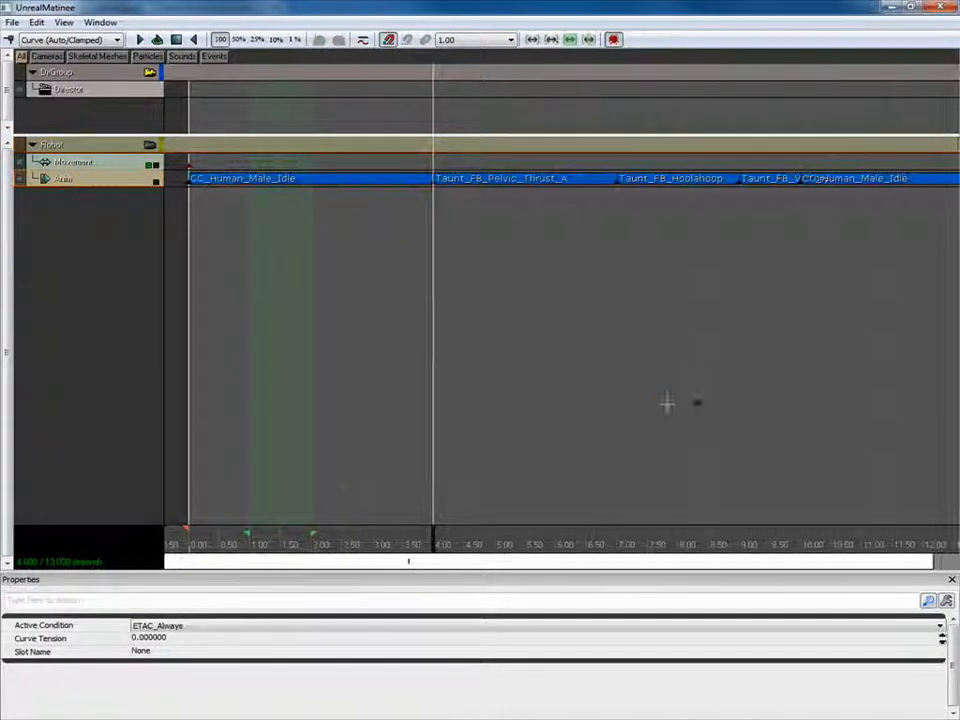
drag(688, 404, 482, 405)
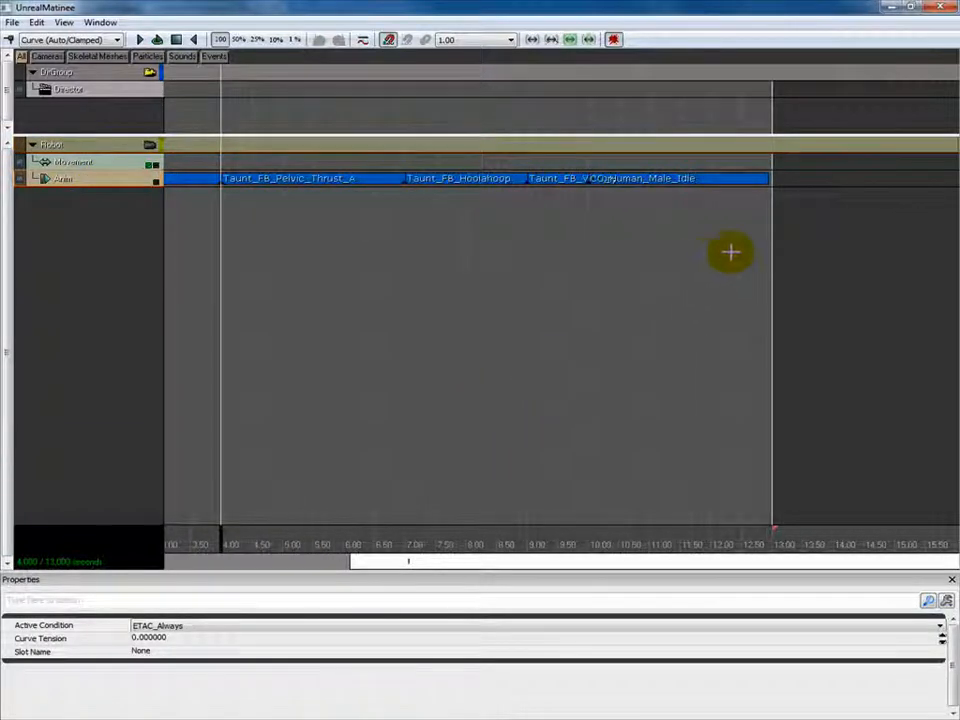
click(742, 544)
click(9, 39)
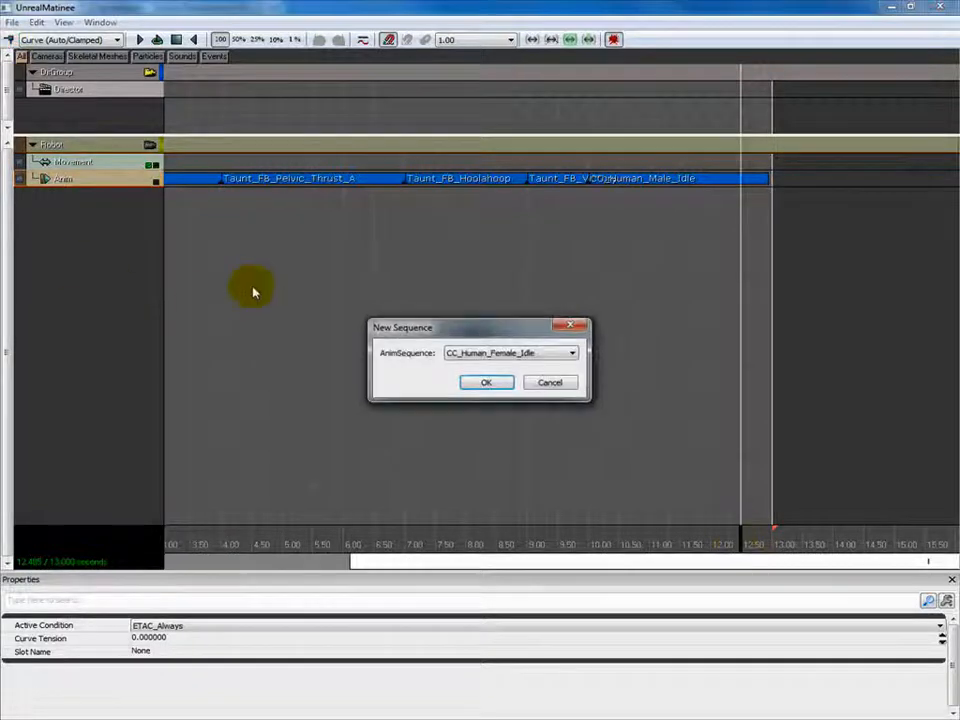
drag(477, 335, 481, 253)
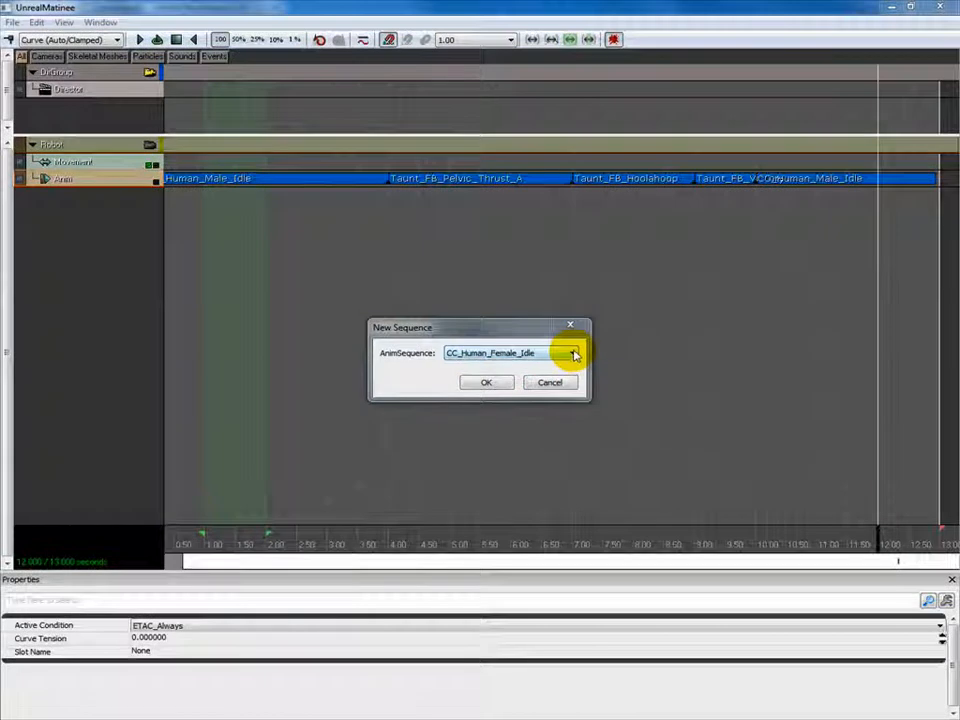
click(574, 356)
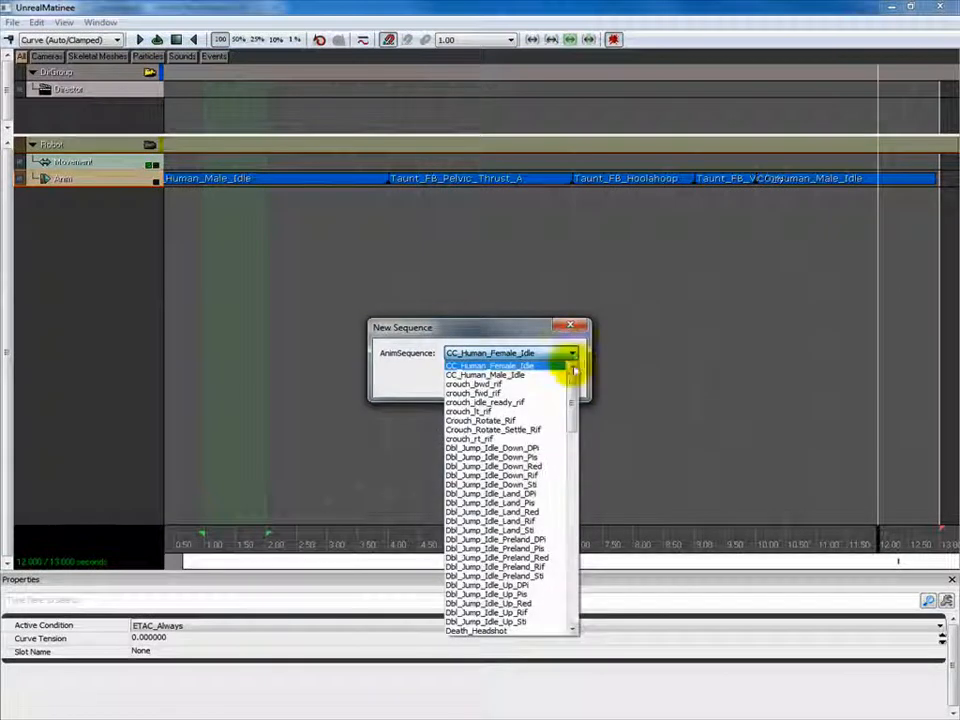
drag(577, 392, 564, 456)
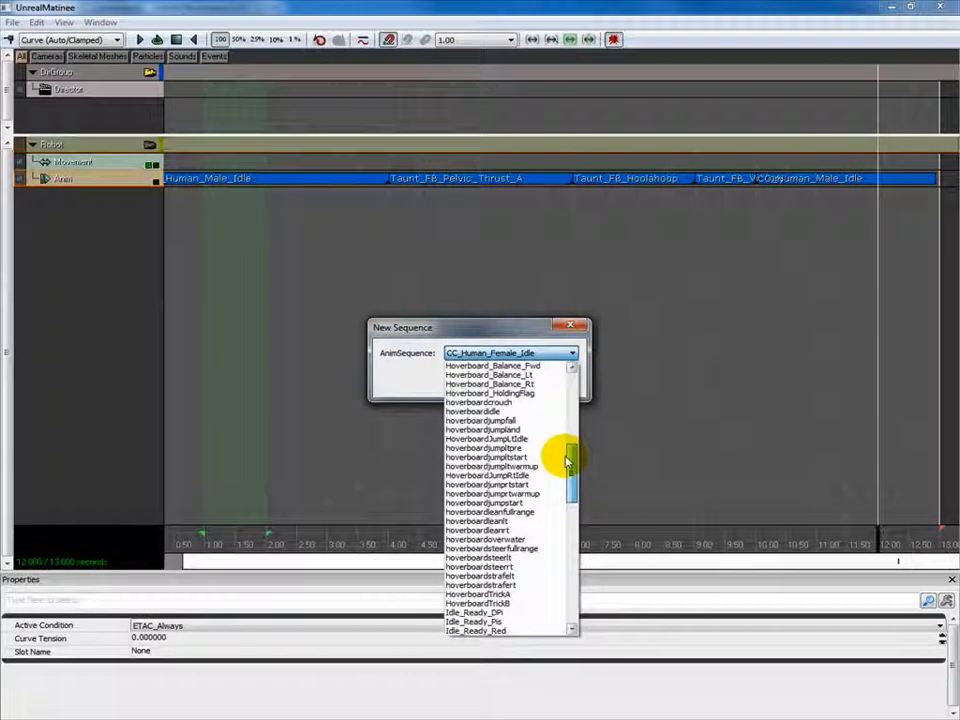
click(497, 457)
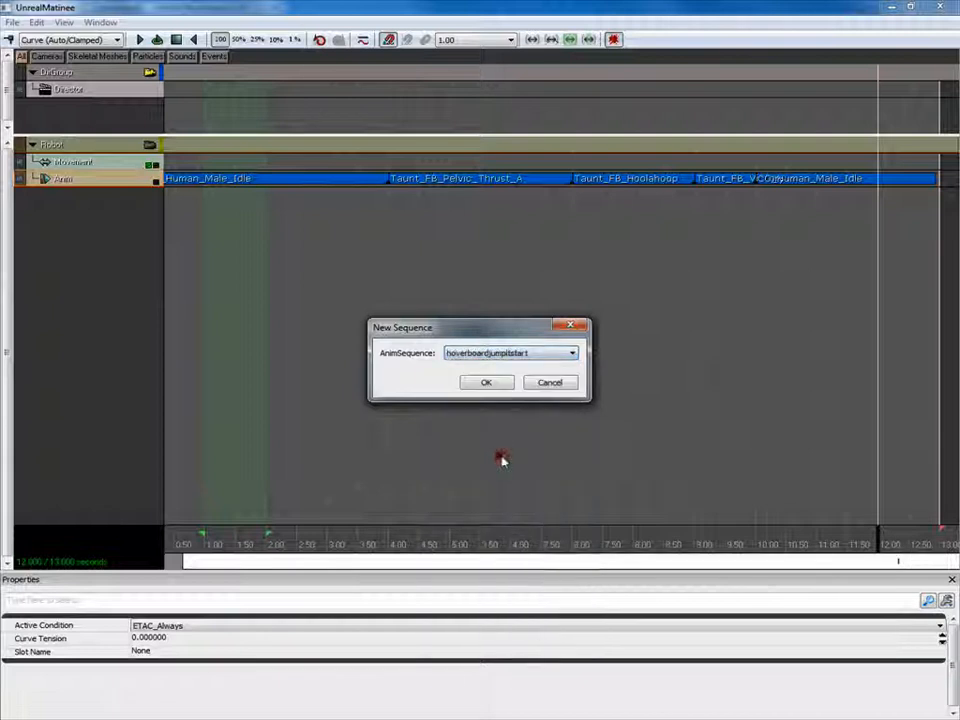
click(488, 384)
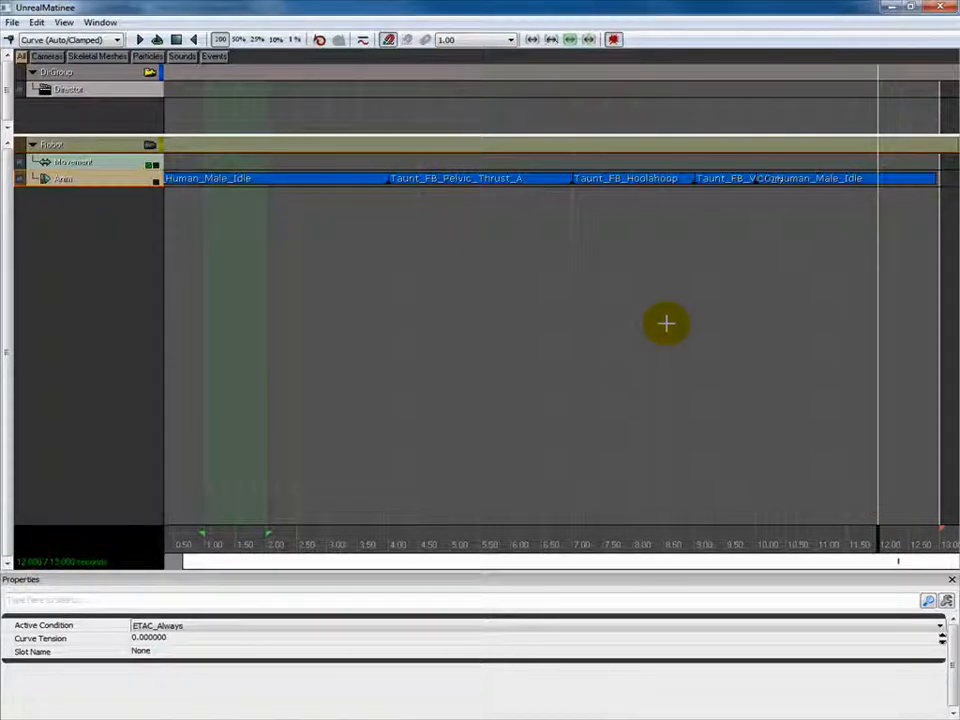
Step: Move the Matinee window aside to reveal the robot in the viewport and play its animation
drag(815, 568, 285, 326)
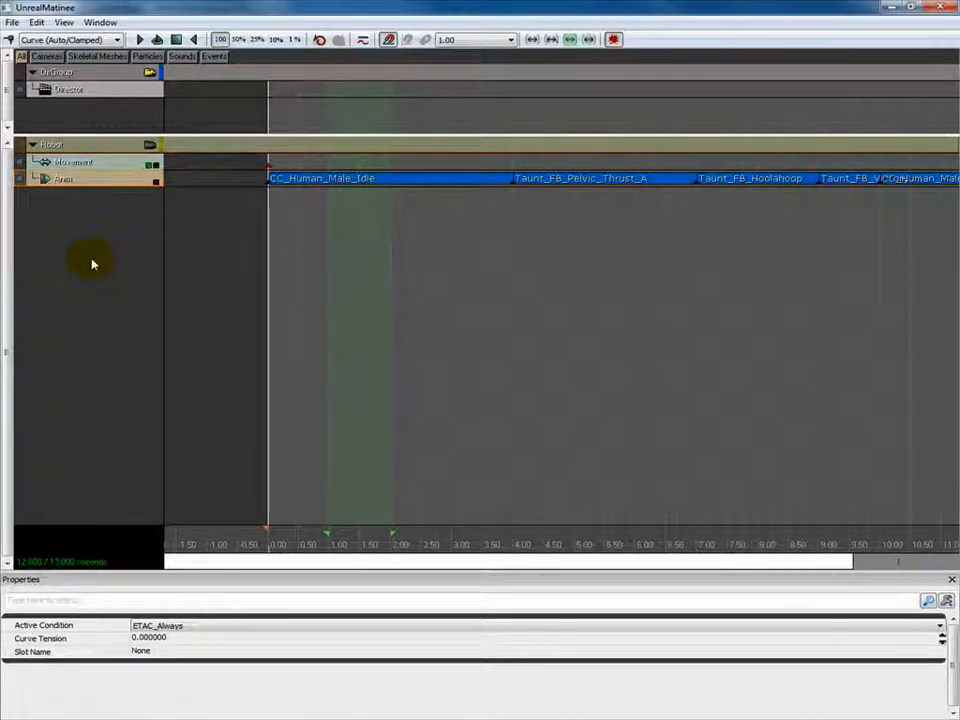
drag(440, 8, 608, 540)
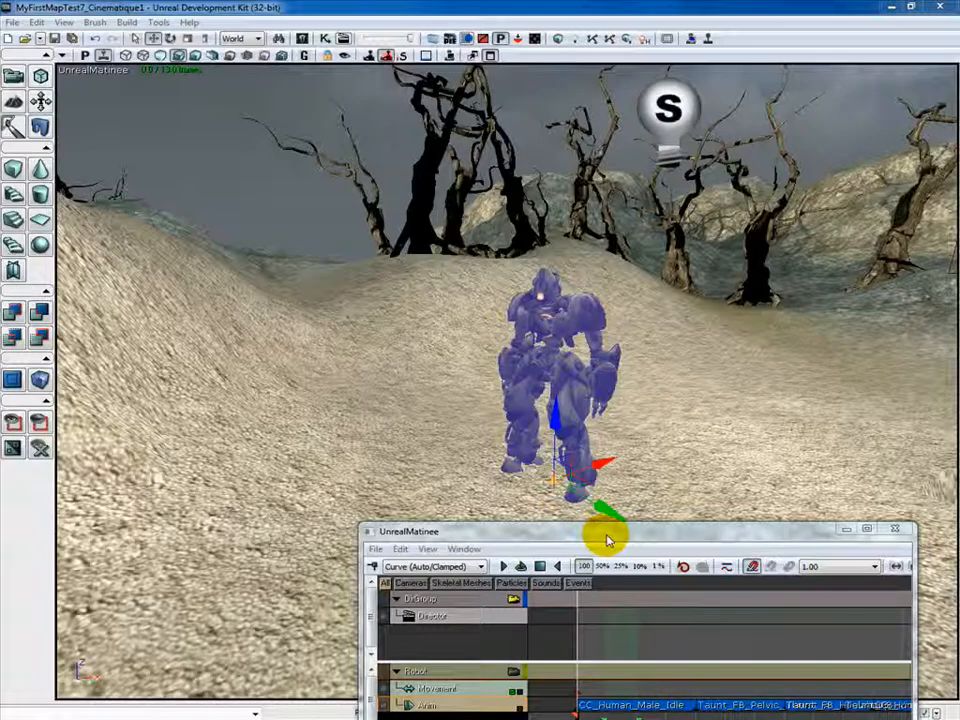
click(504, 568)
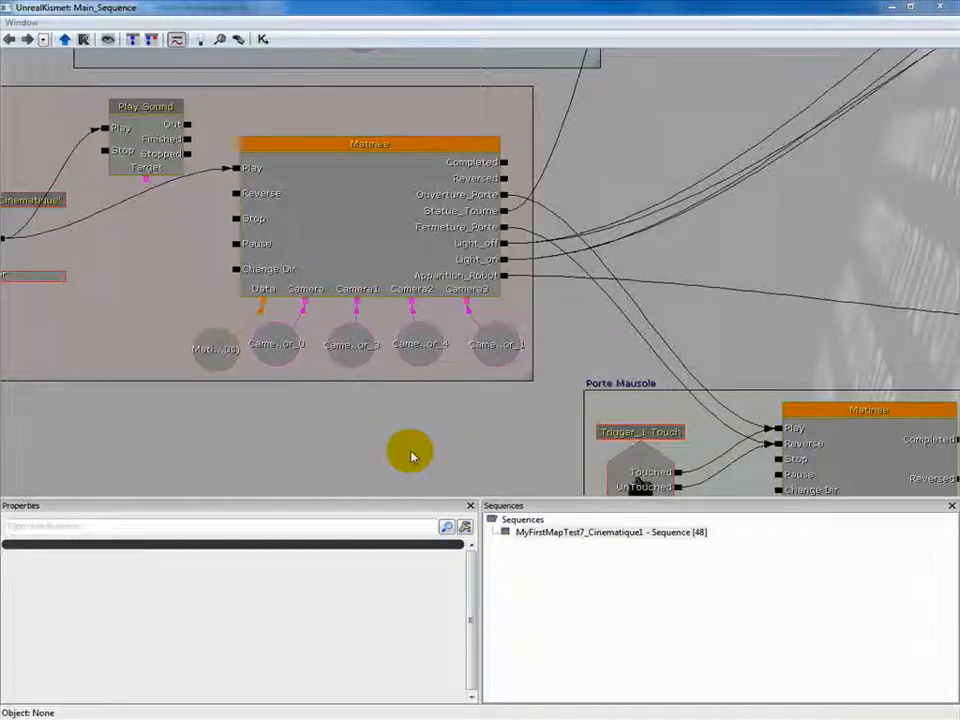
Step: Set the Play Rate of the cinematic's Matinee node in Kismet to 5
click(349, 217)
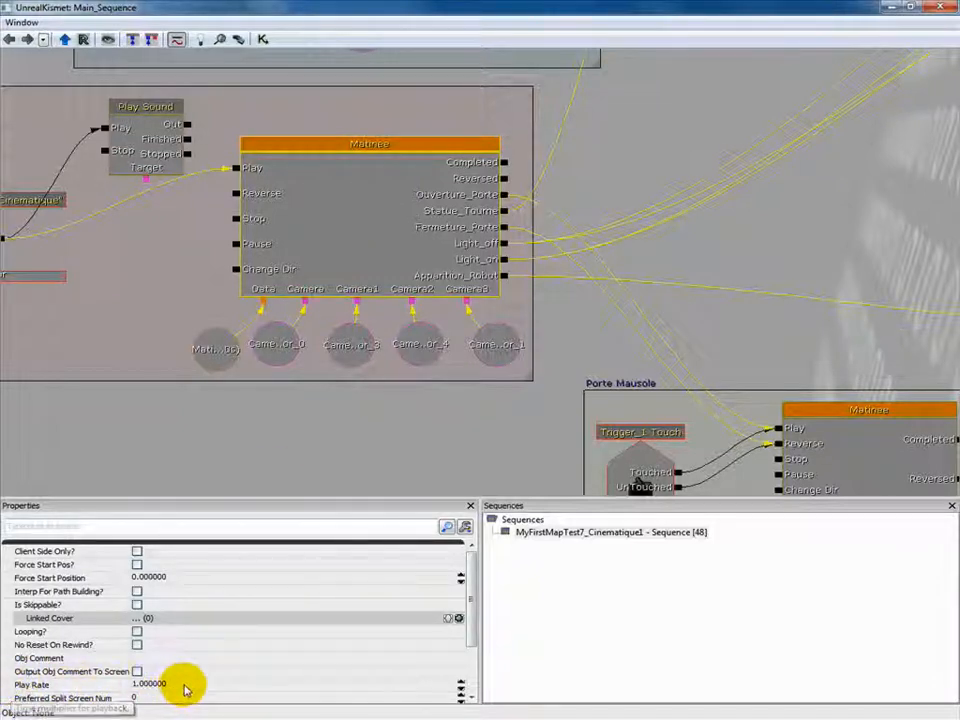
click(182, 684)
text(5)
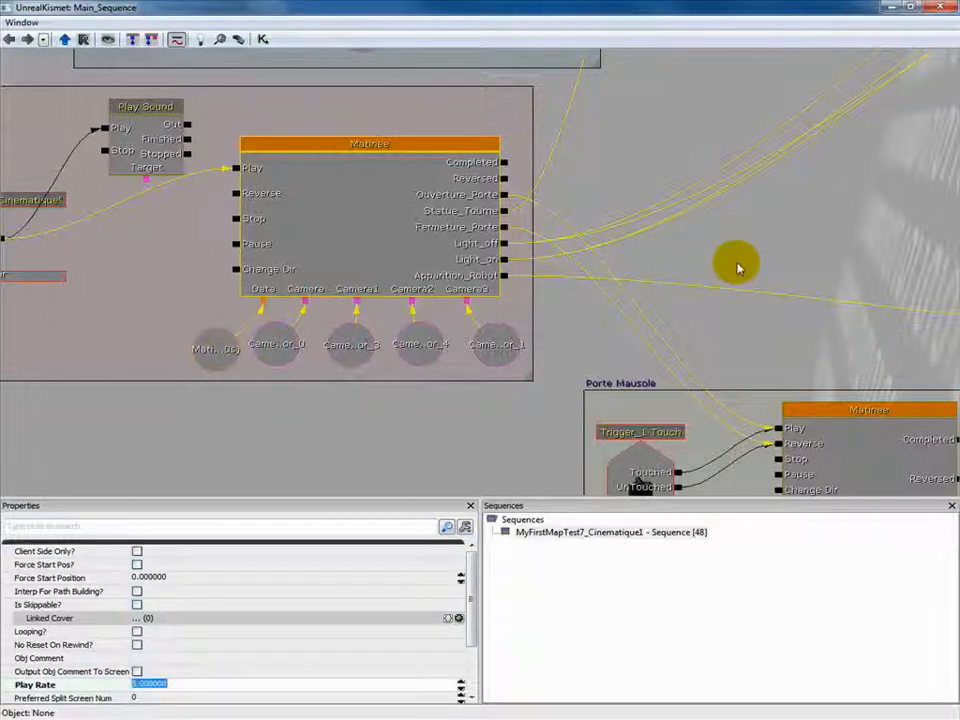
Step: Set the Play Rate of the Matinee node inside the Animation Robot group to 5
drag(836, 225, 272, 167)
click(677, 313)
click(680, 307)
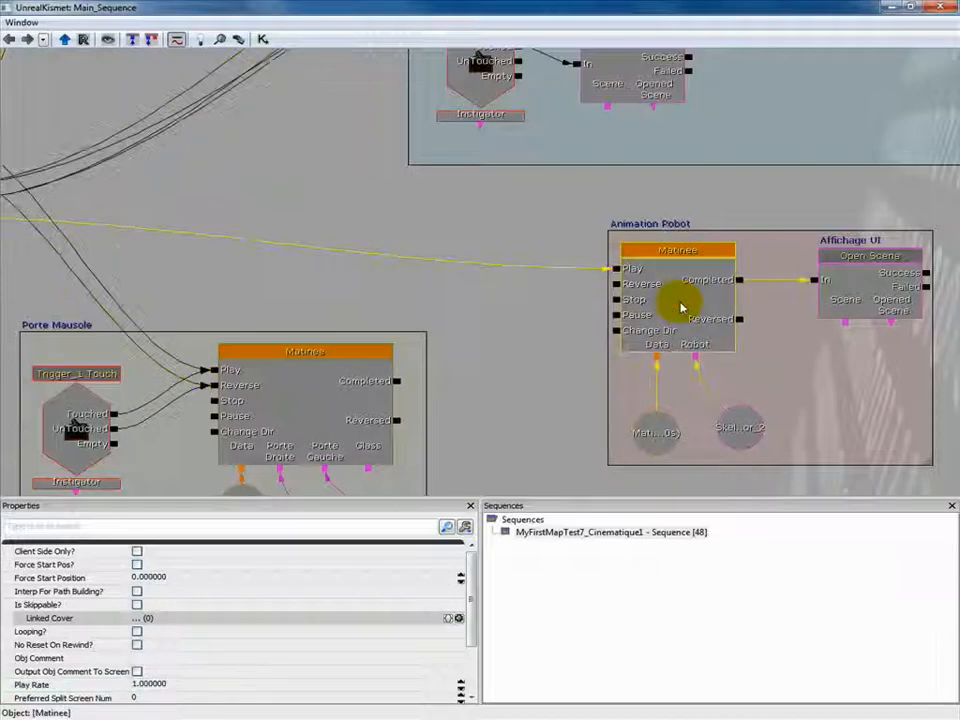
click(181, 688)
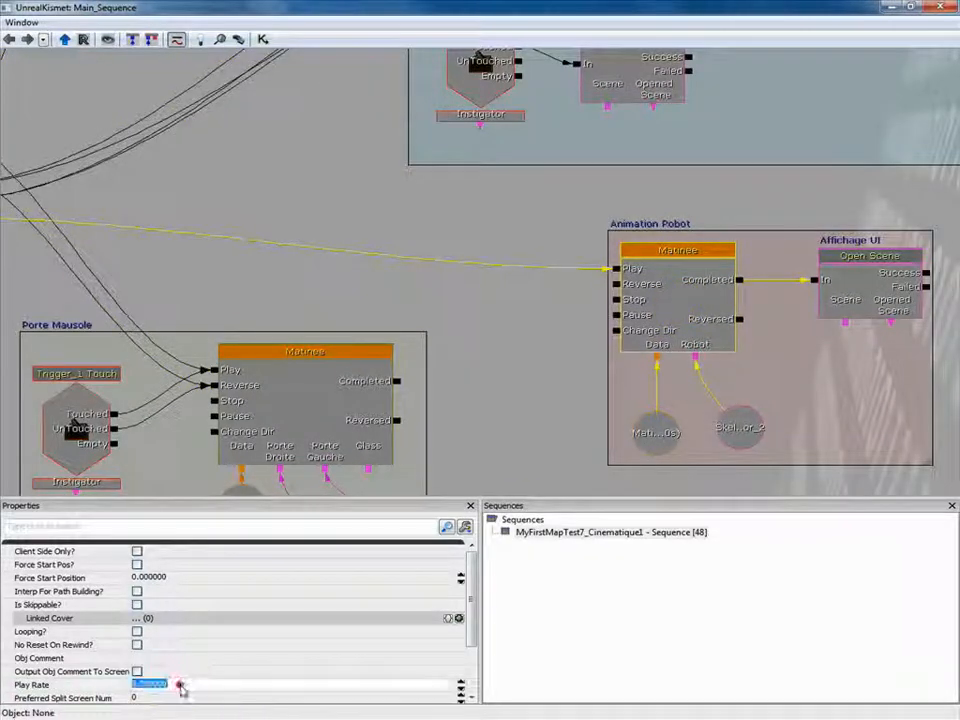
text(5)
key(Return)
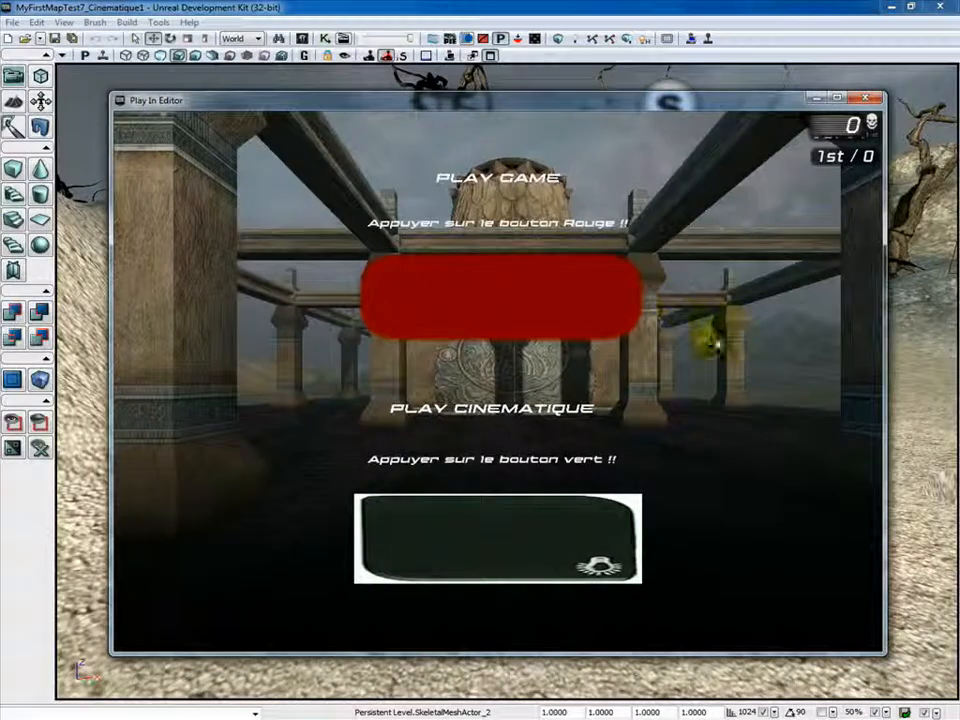
Step: Start the cinematic with Play Cinematique in the in-editor game, watch the robot's animation, and exit the play session
click(499, 523)
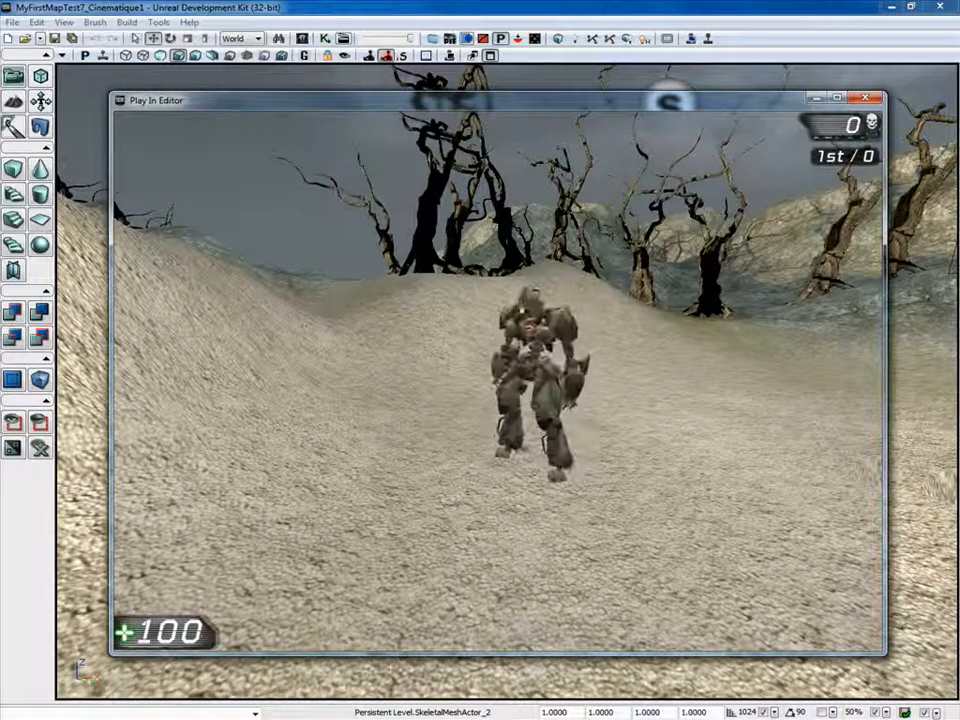
key(Escape)
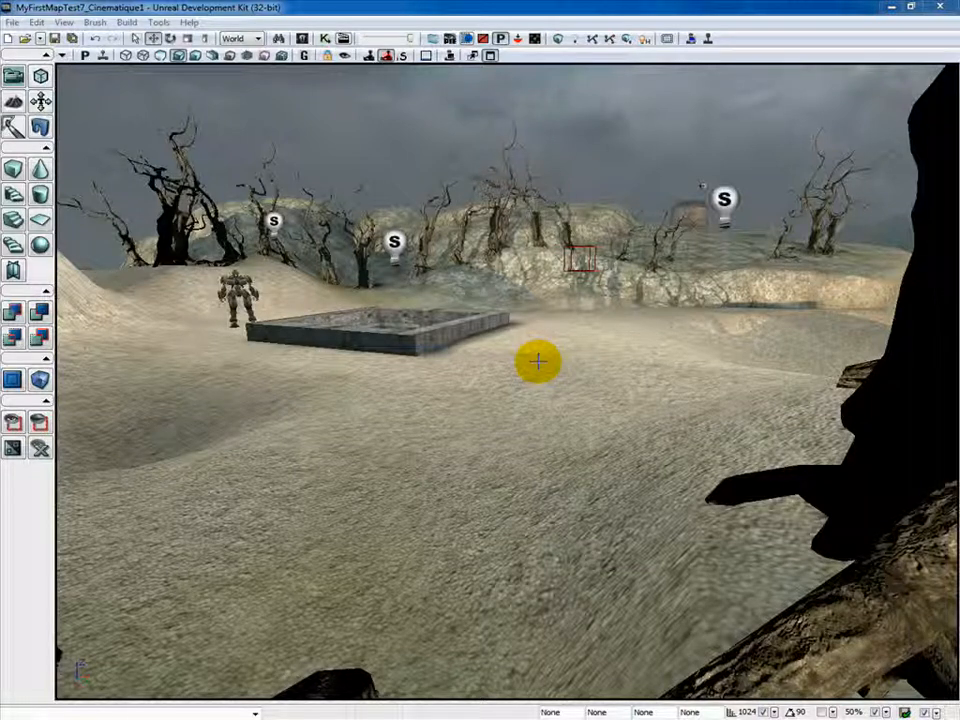
Step: Find SkeletalMeshActor_2 in the actor search using "ske" and go to it in the level
click(279, 38)
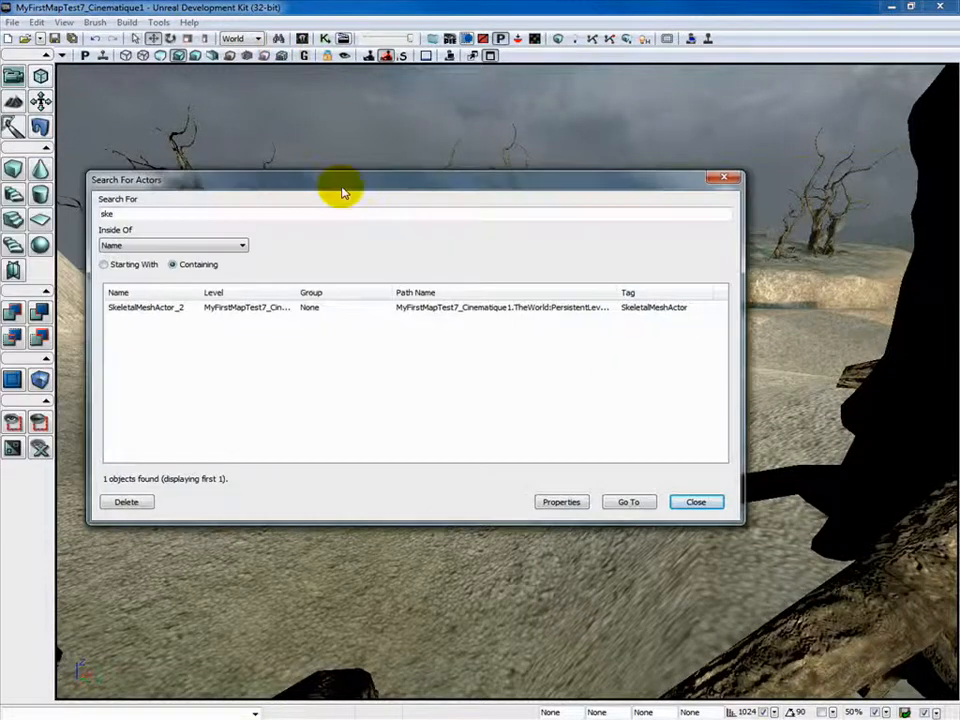
click(138, 310)
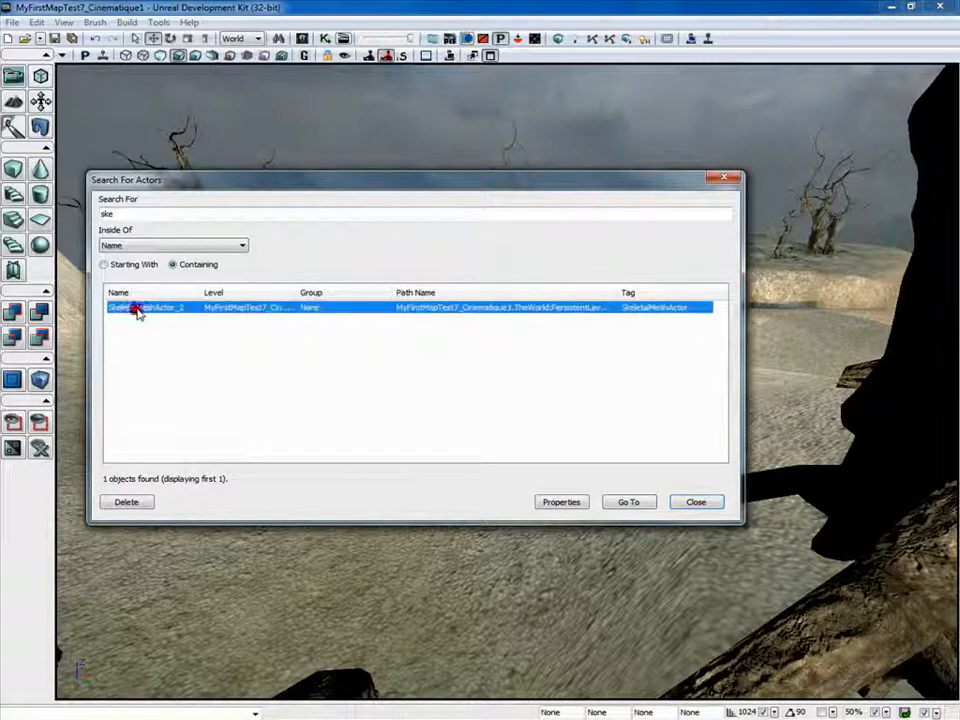
click(630, 502)
drag(476, 181, 690, 128)
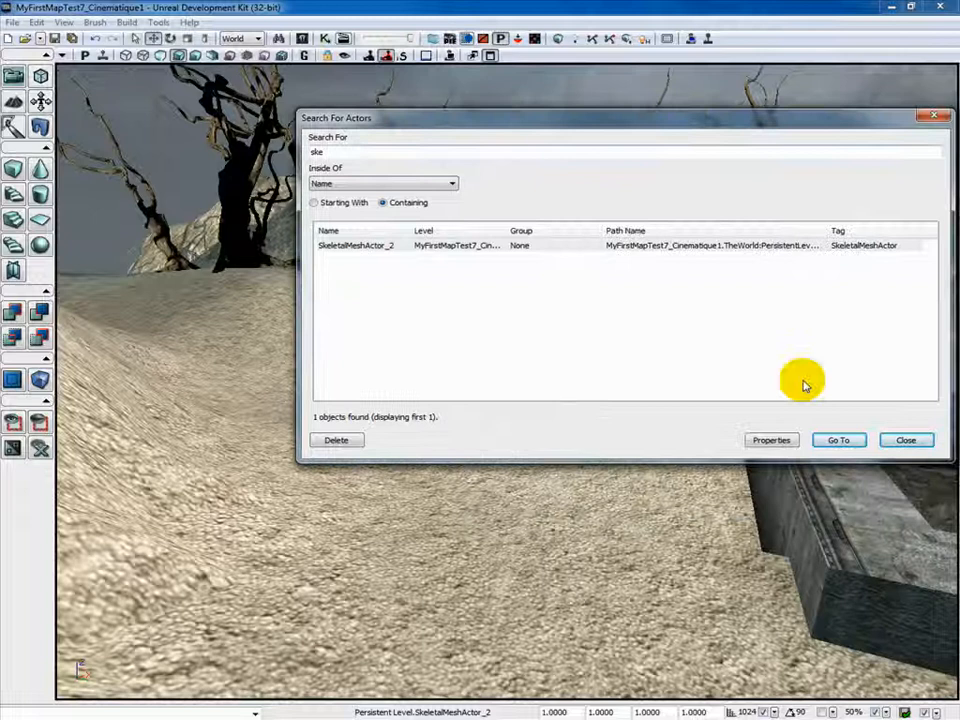
Step: Open the skeletal mesh actor's properties and set its Movement physics to PHYS_Interpolating
click(769, 440)
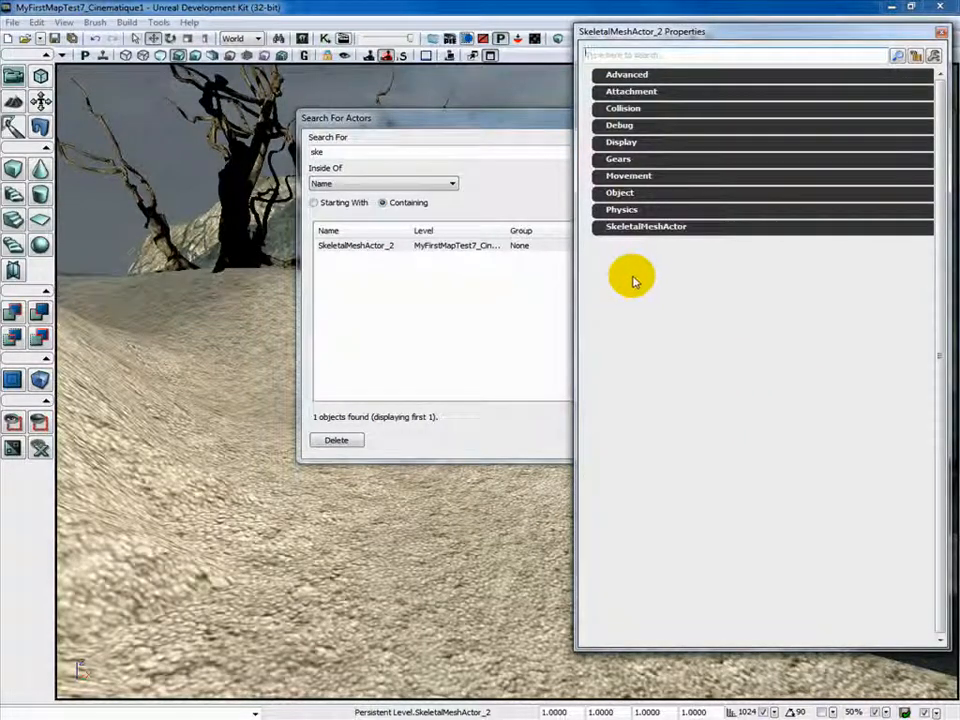
click(624, 211)
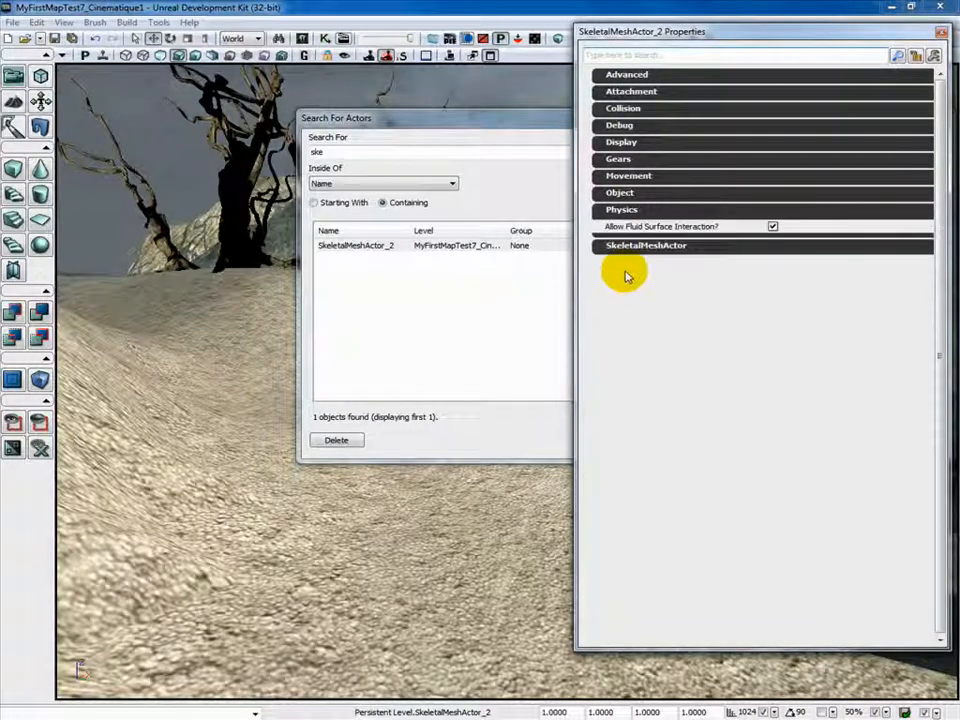
click(607, 179)
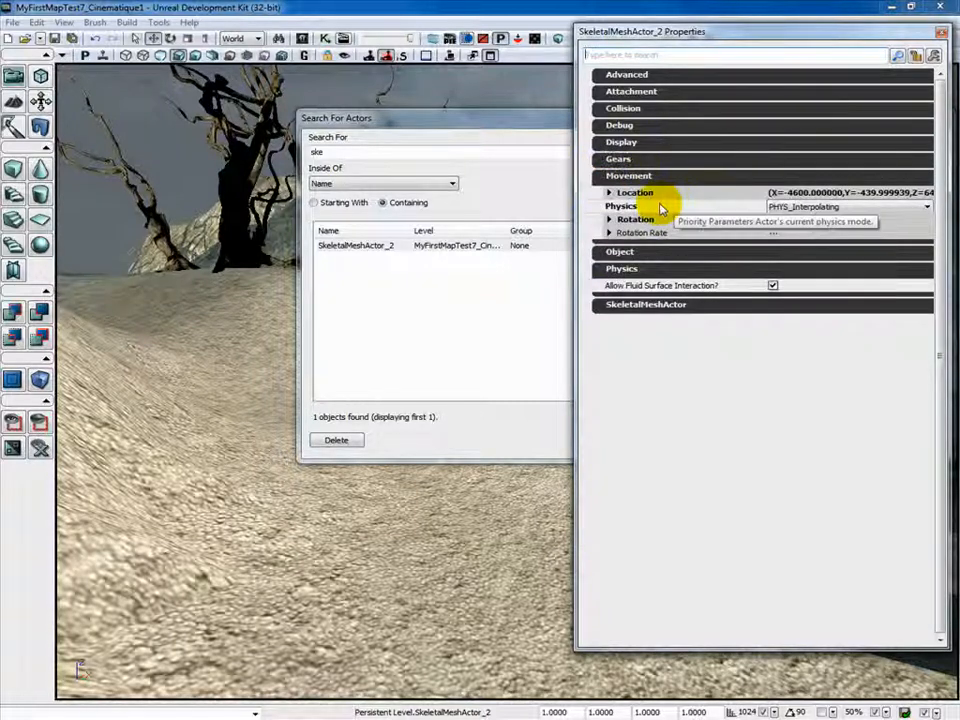
click(926, 209)
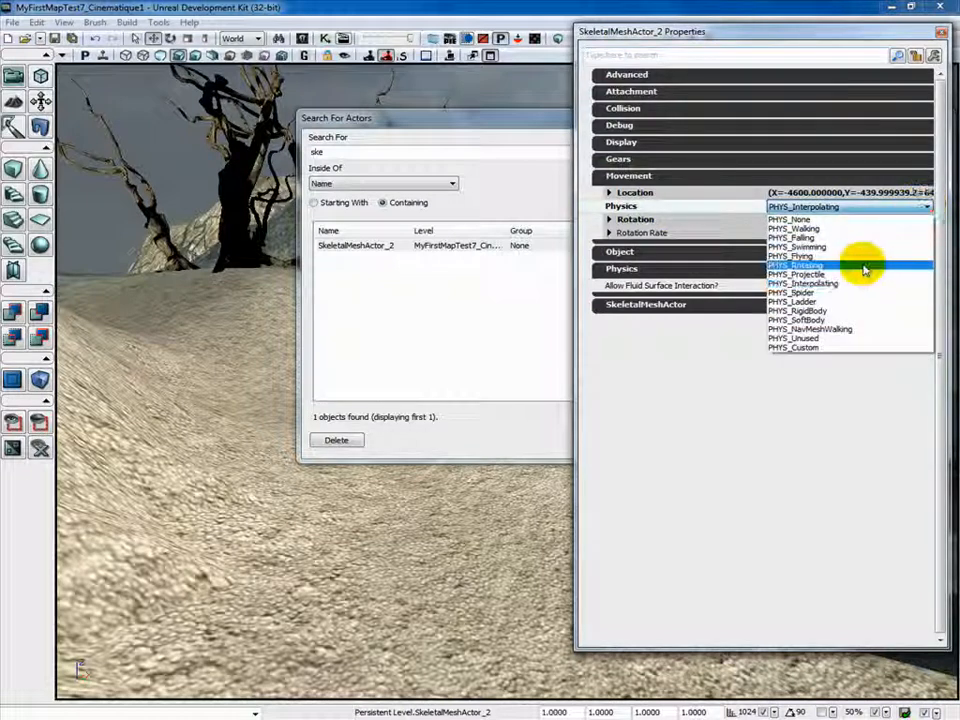
click(849, 285)
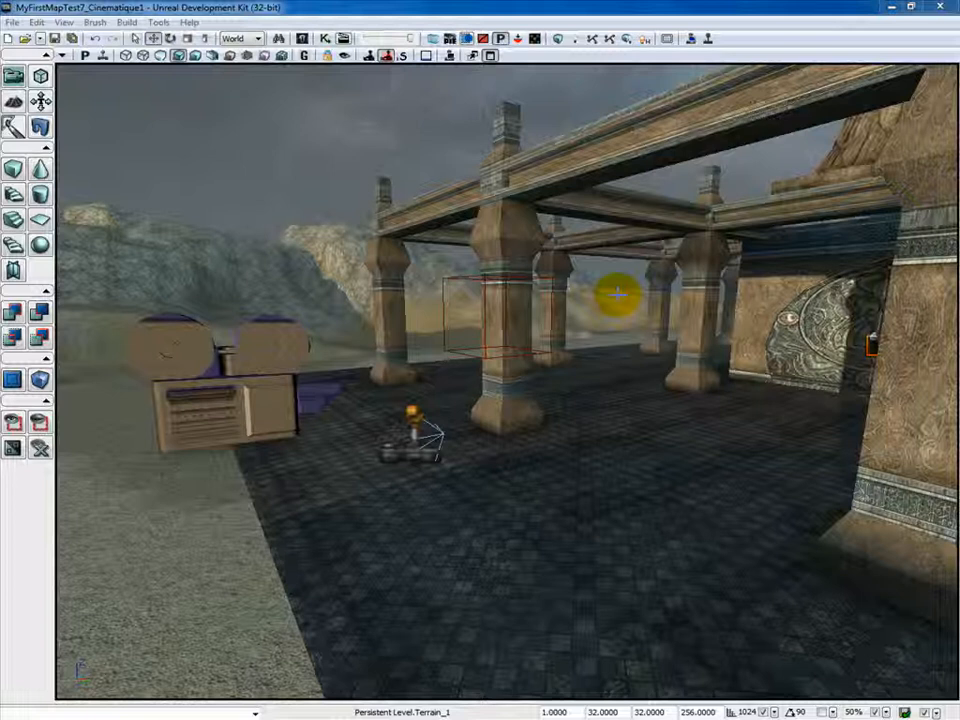
Step: Search the level's actors for "in" and go to InterpActor_0
click(278, 38)
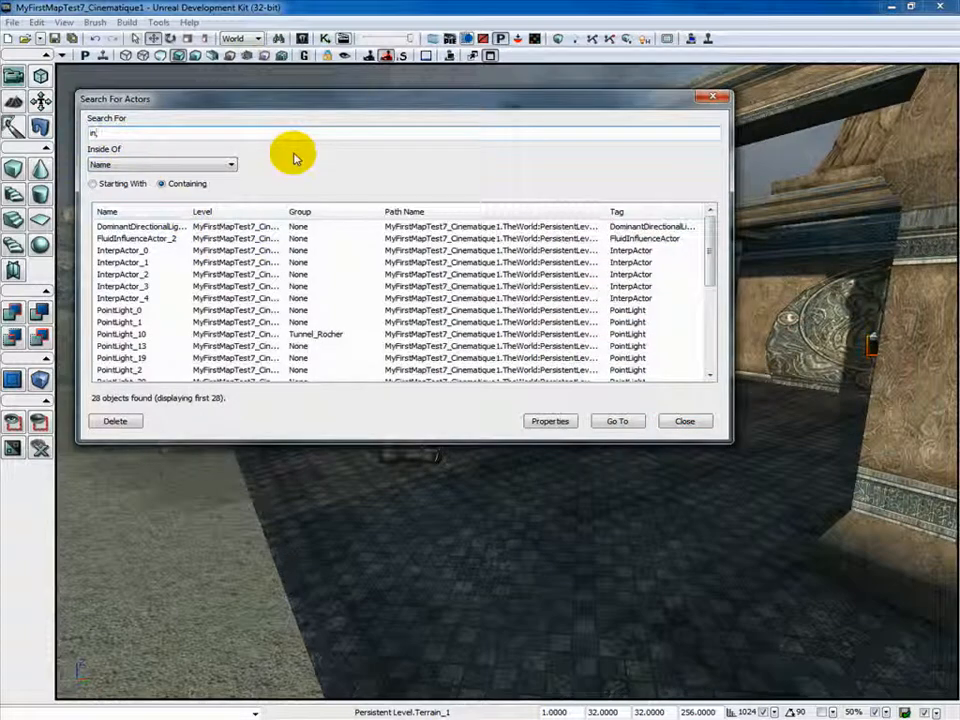
click(118, 250)
click(617, 420)
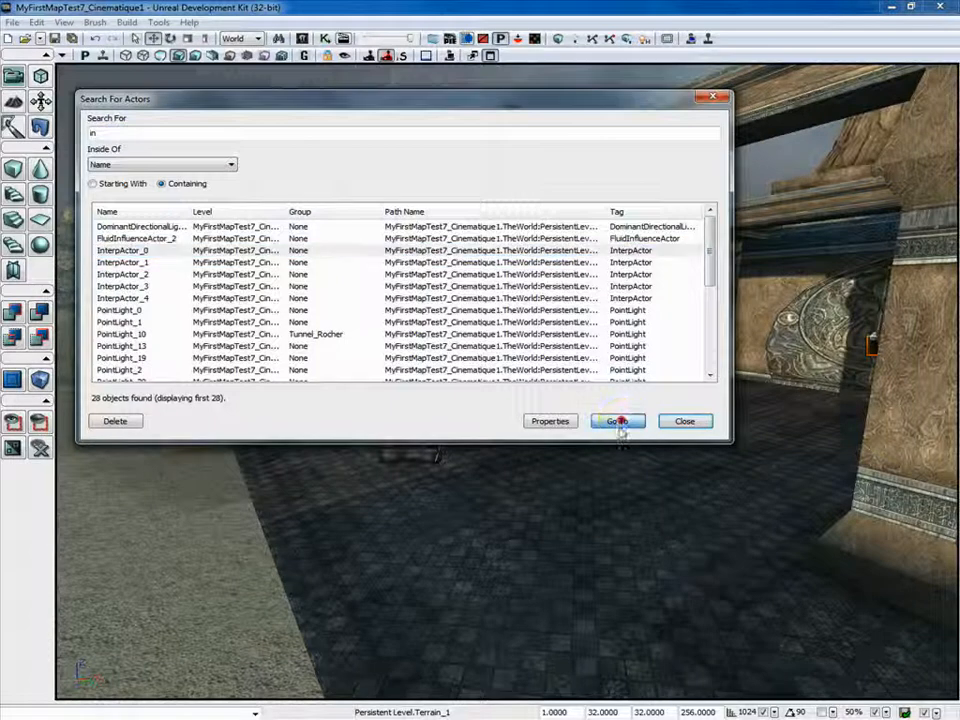
Step: Open InterpActor_0's properties and expand the InterpActor category to examine its door sound assignments
click(550, 421)
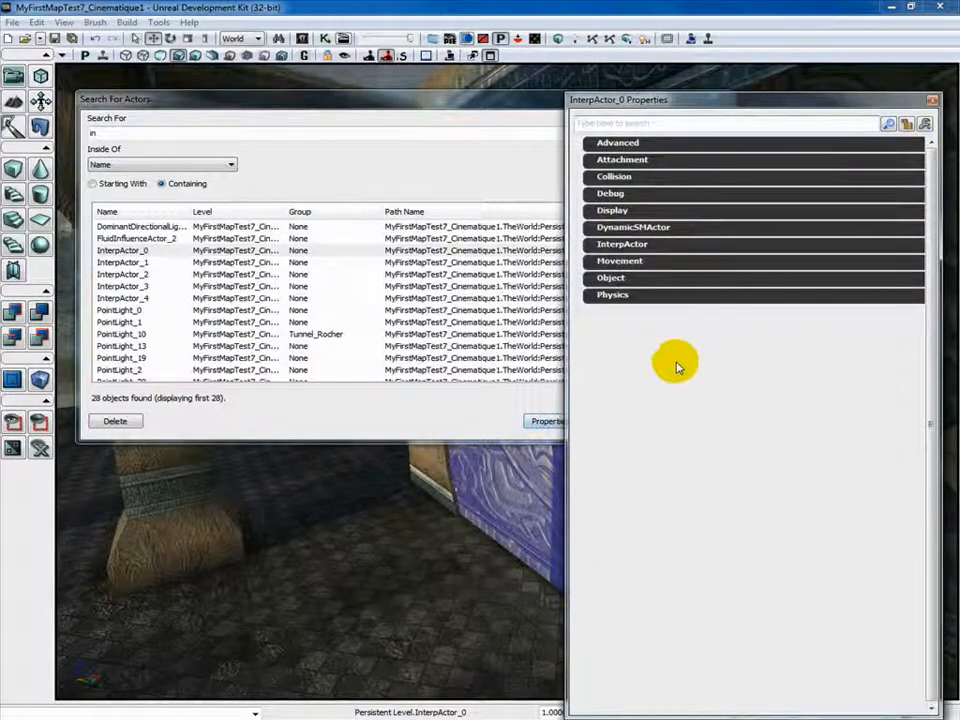
click(610, 244)
click(607, 246)
click(607, 246)
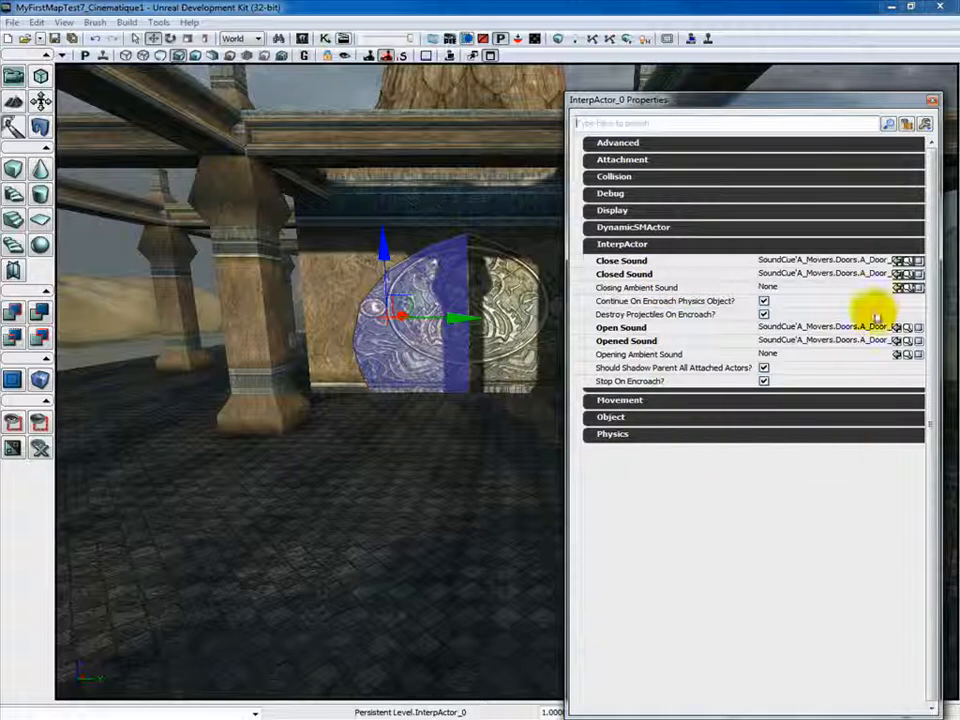
Step: Locate the door's Closed Sound cue, A_Door_Metal03_CloseStopCue, in the Content Browser and preview it
click(907, 273)
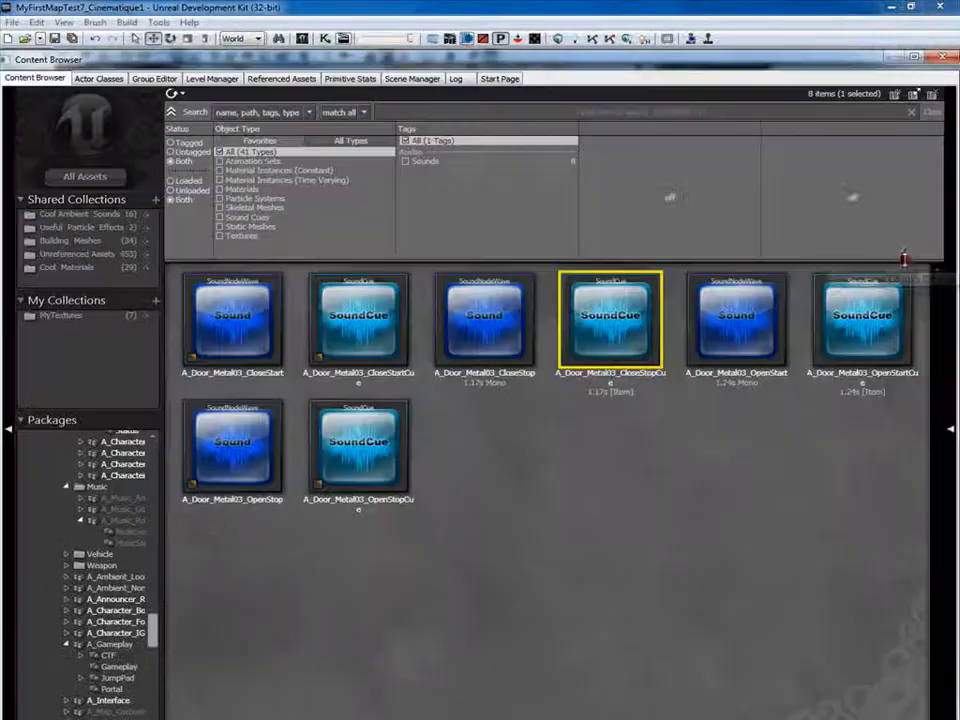
click(633, 487)
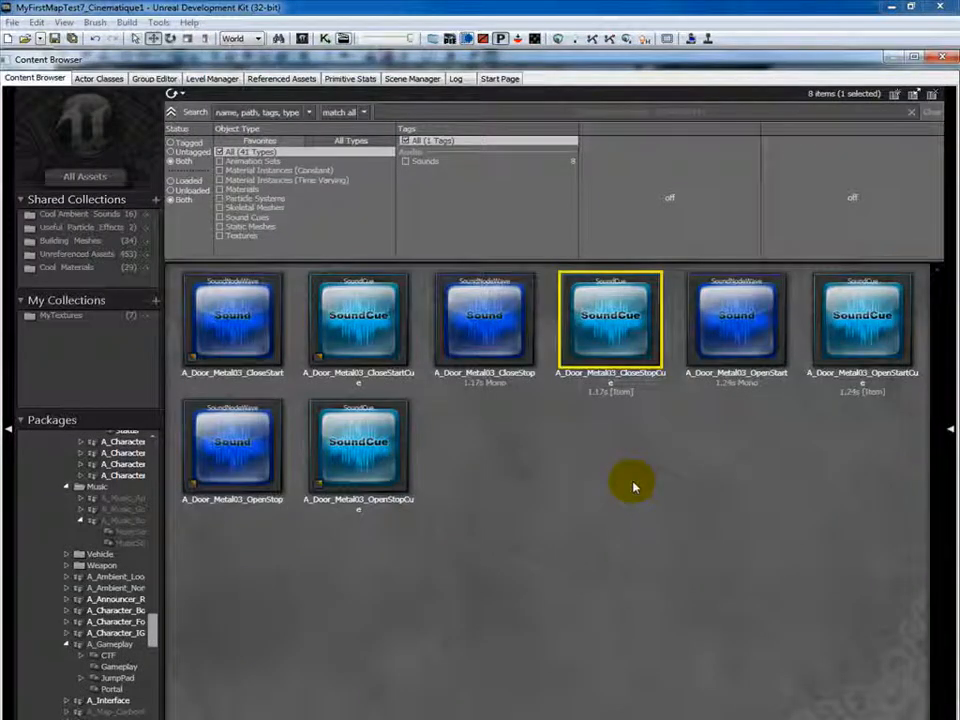
click(611, 323)
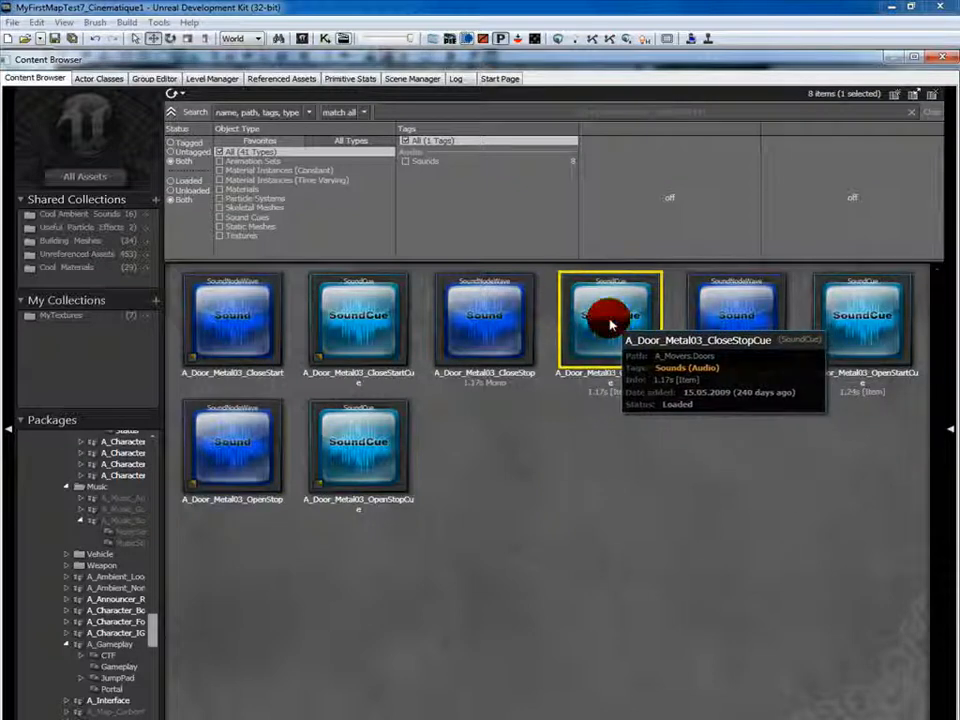
Step: Compare the A_Door_Metal03 OpenStart and CloseStopCue sounds, previewing OpenStartCue, and close the Content Browser and the door's properties
click(733, 320)
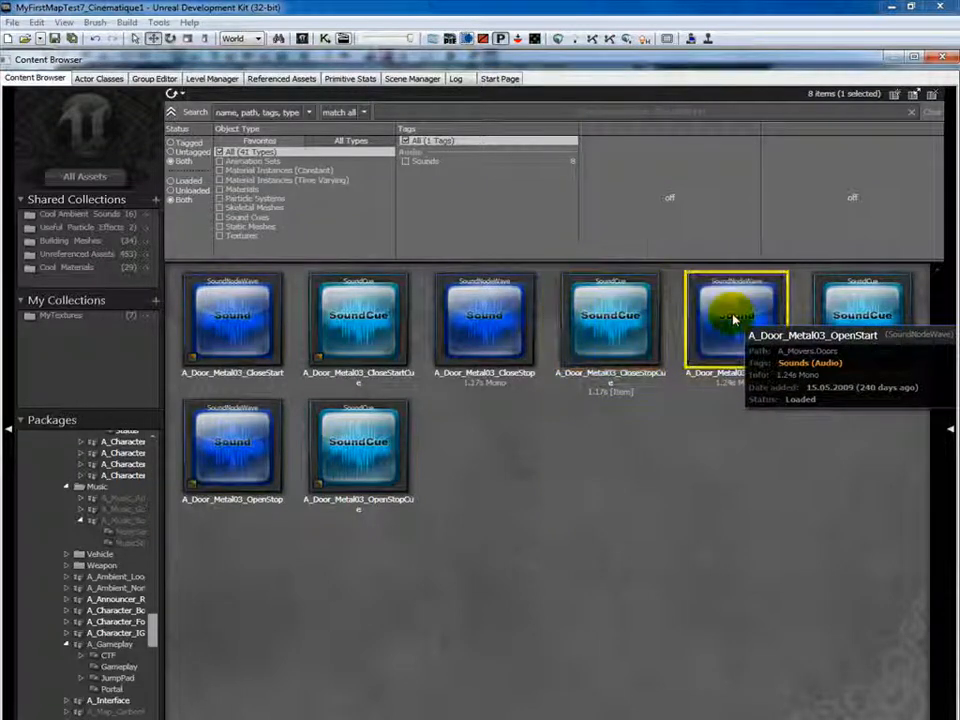
click(858, 316)
click(858, 316)
click(632, 318)
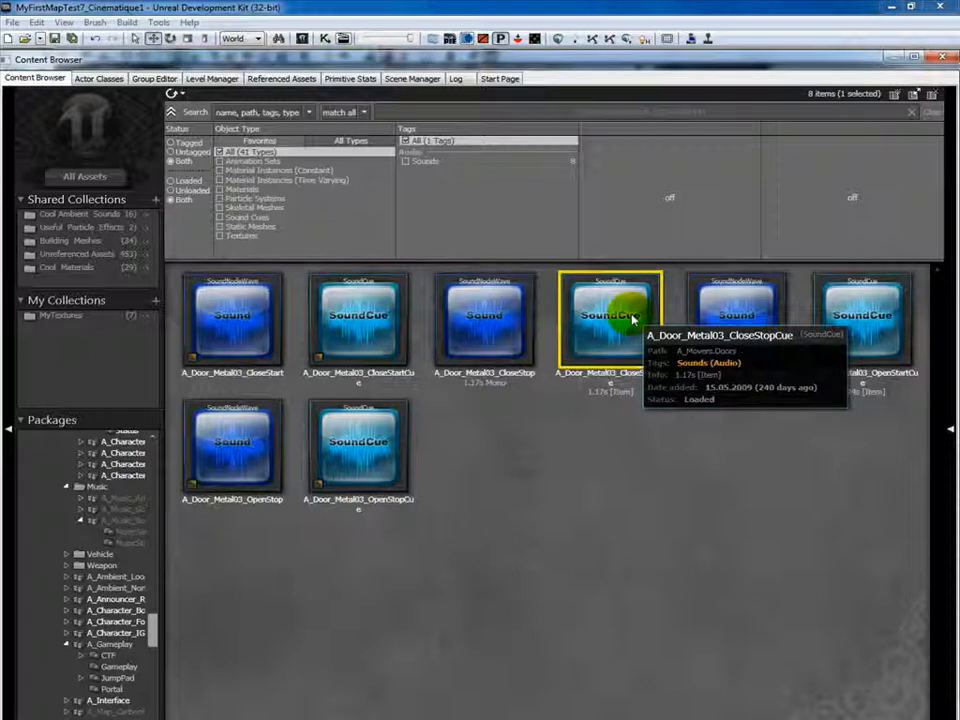
click(944, 59)
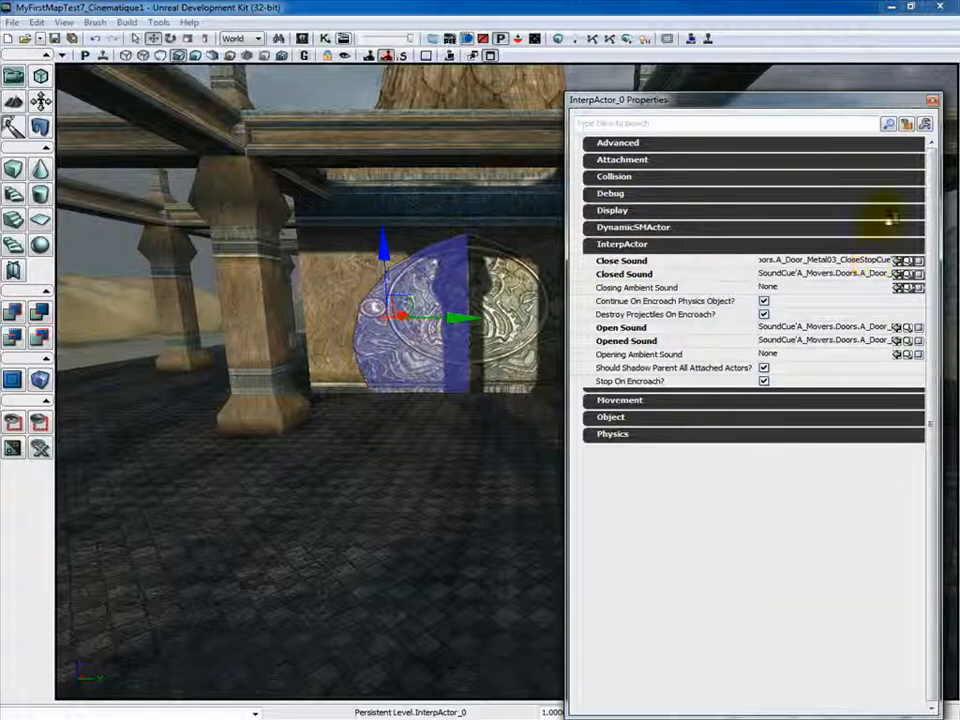
click(935, 100)
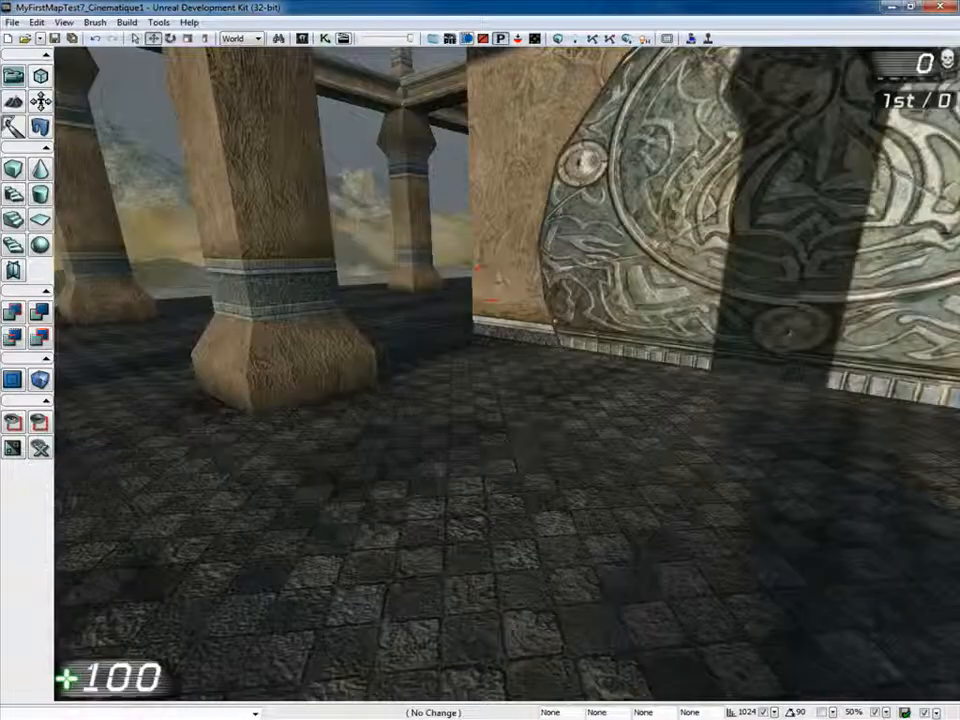
Step: Play-test the level by walking up to the door, backing away and entering the statue room to check the door's movement and sounds
key(w)
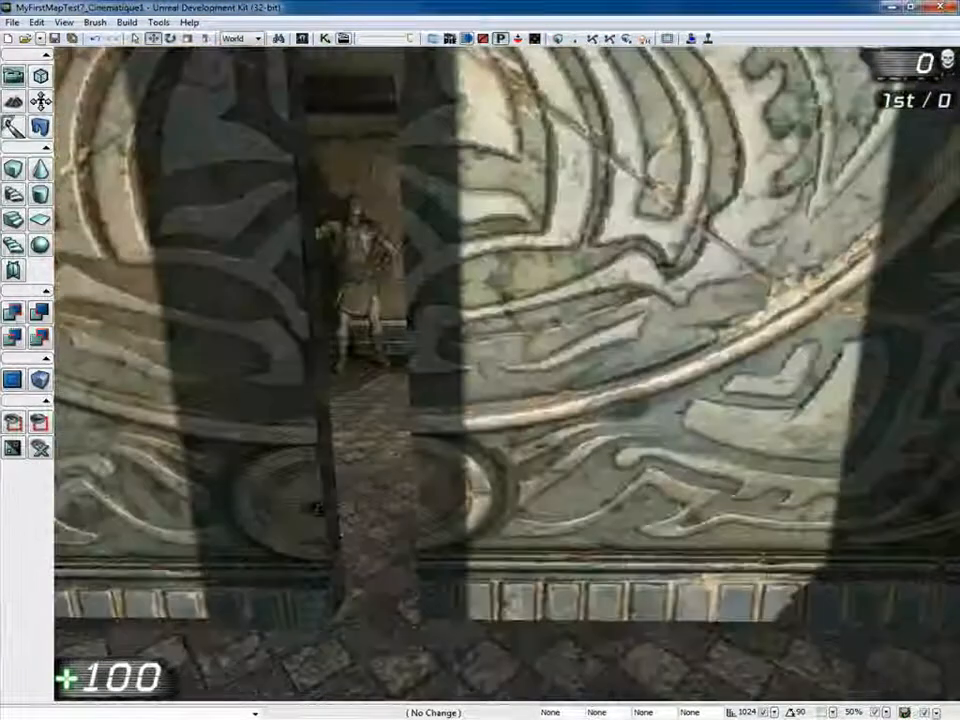
key(s)
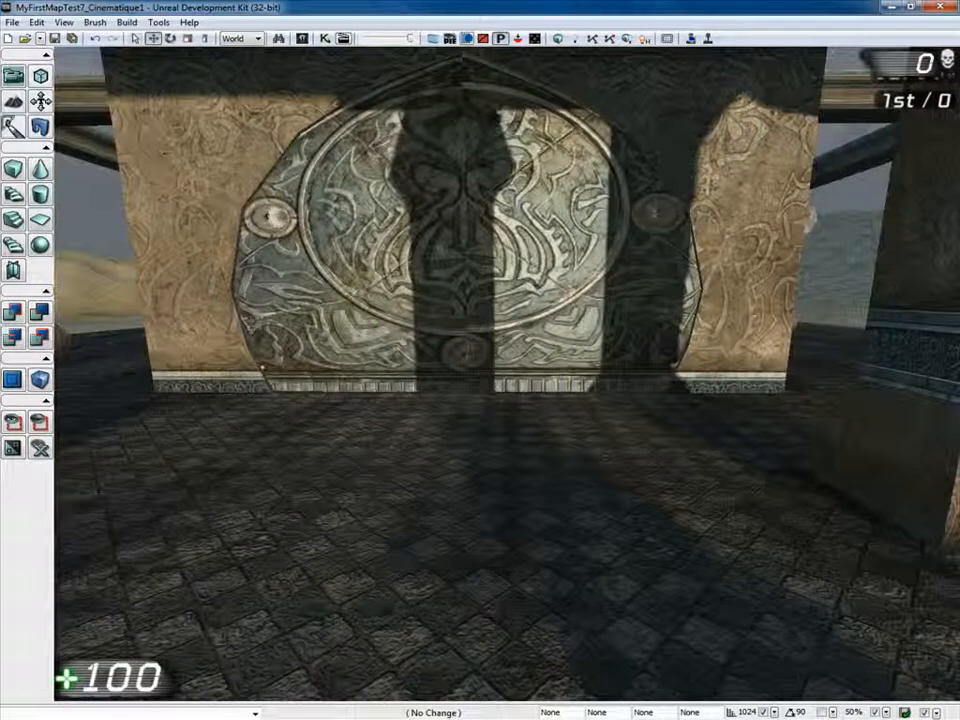
key(w)
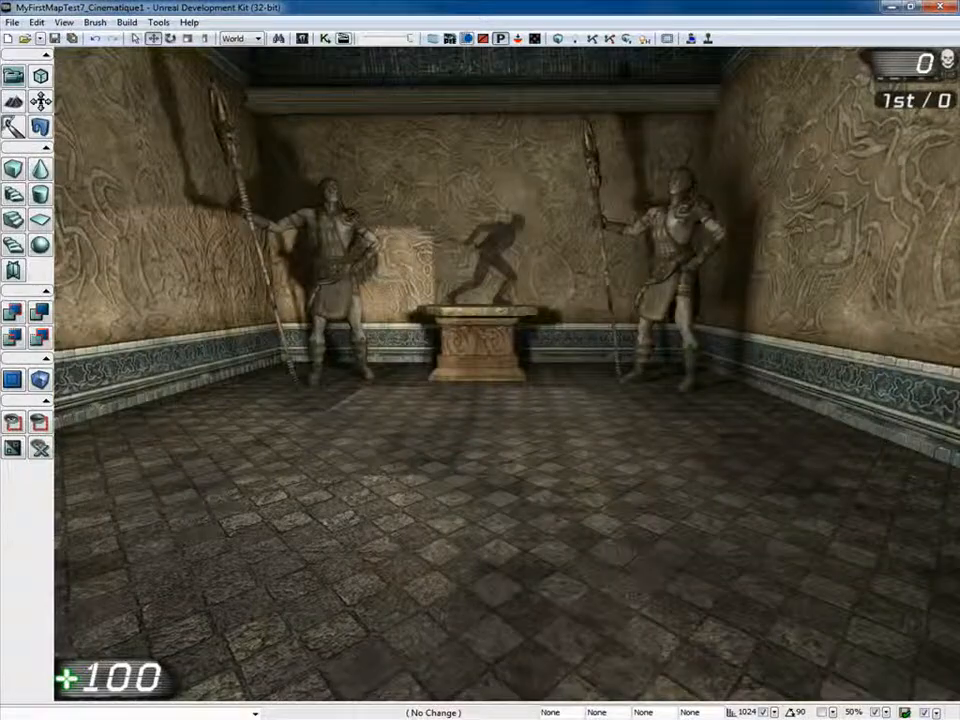